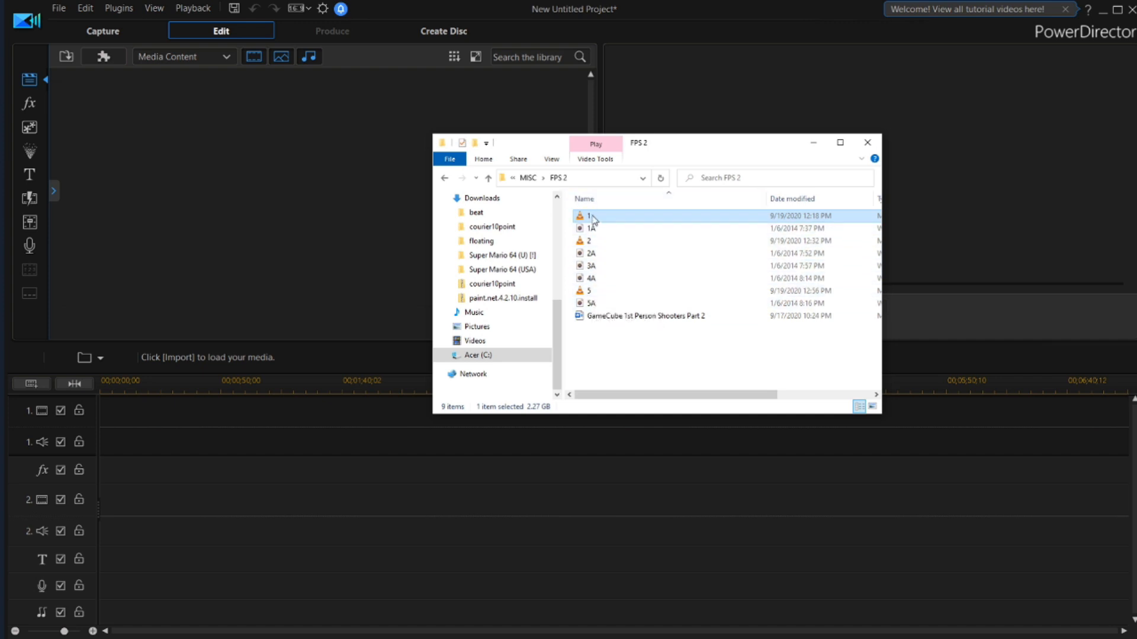
Examine the FPS 2 folder's numbered video clips and the separately recorded audio files with the matching number plus A
left_click(589, 241)
left_click(593, 292)
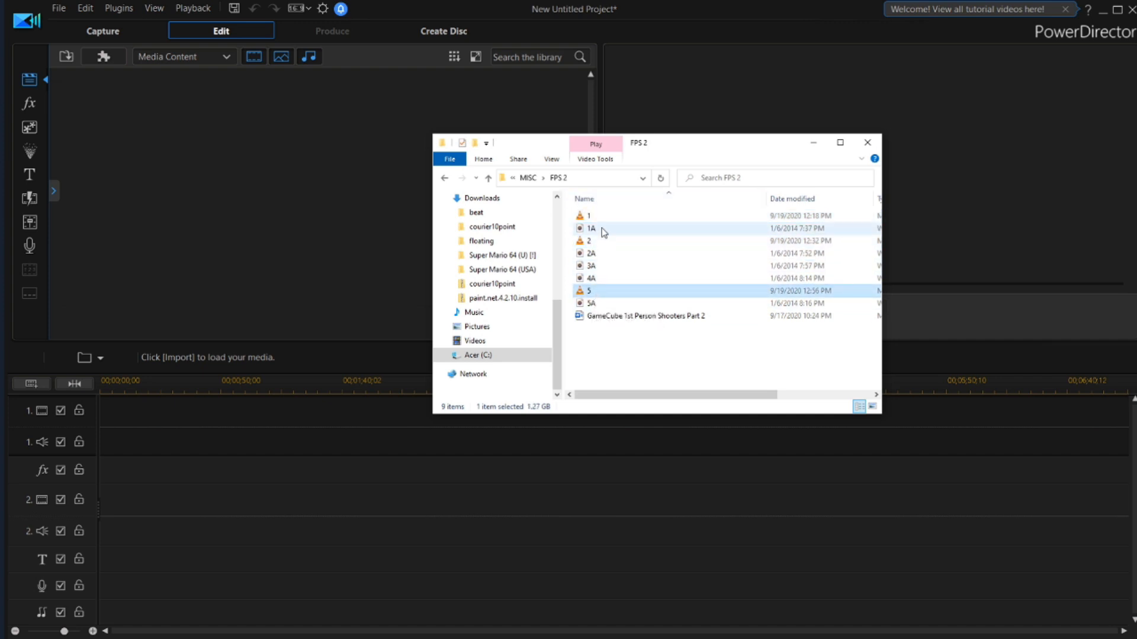
left_click(600, 253)
left_click(601, 266)
left_click(598, 304)
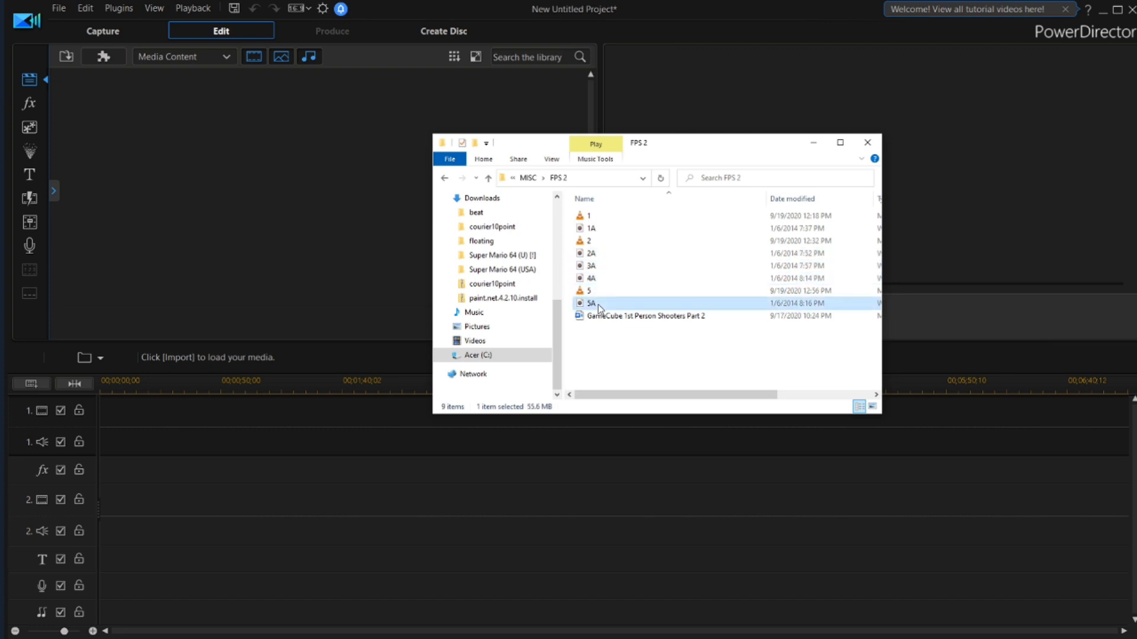
left_click(592, 229)
left_click(589, 216)
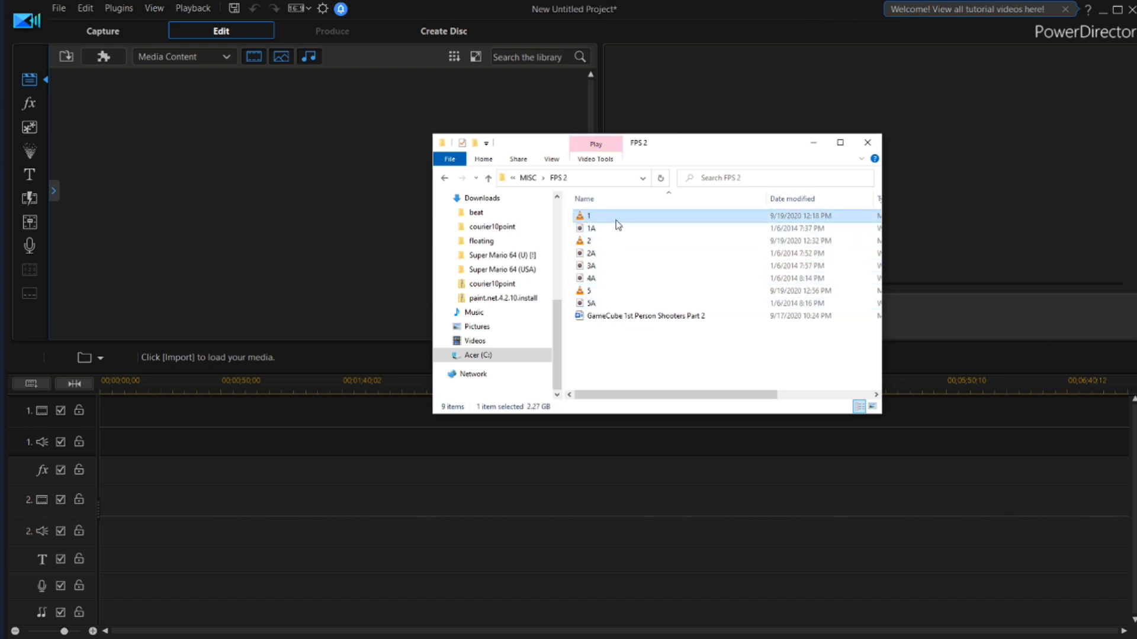
key("F2")
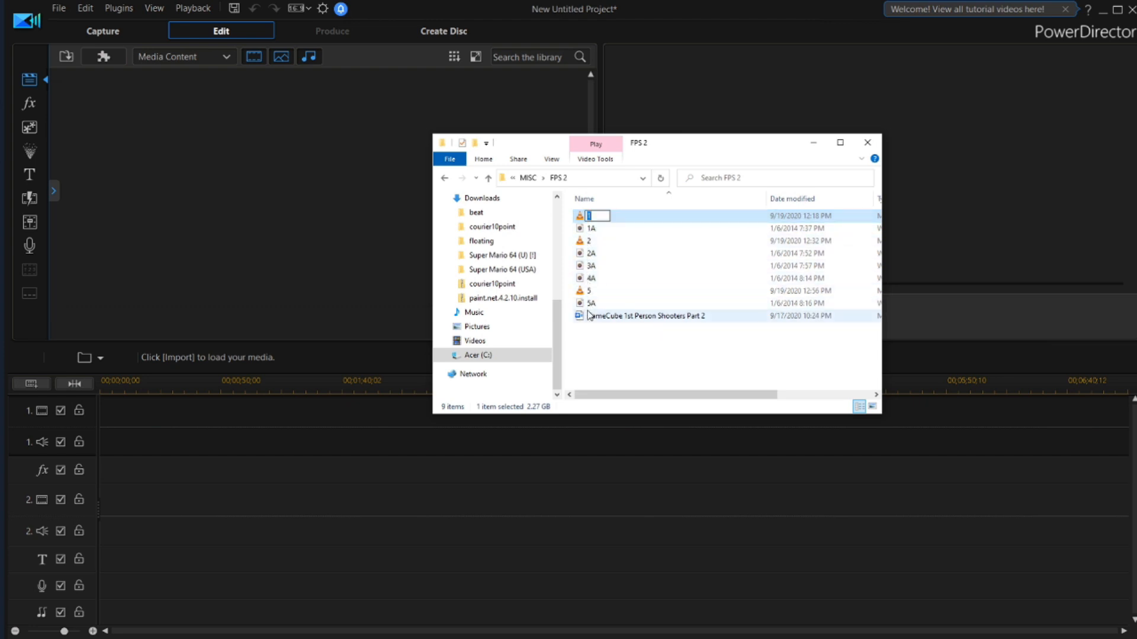
left_click(595, 253)
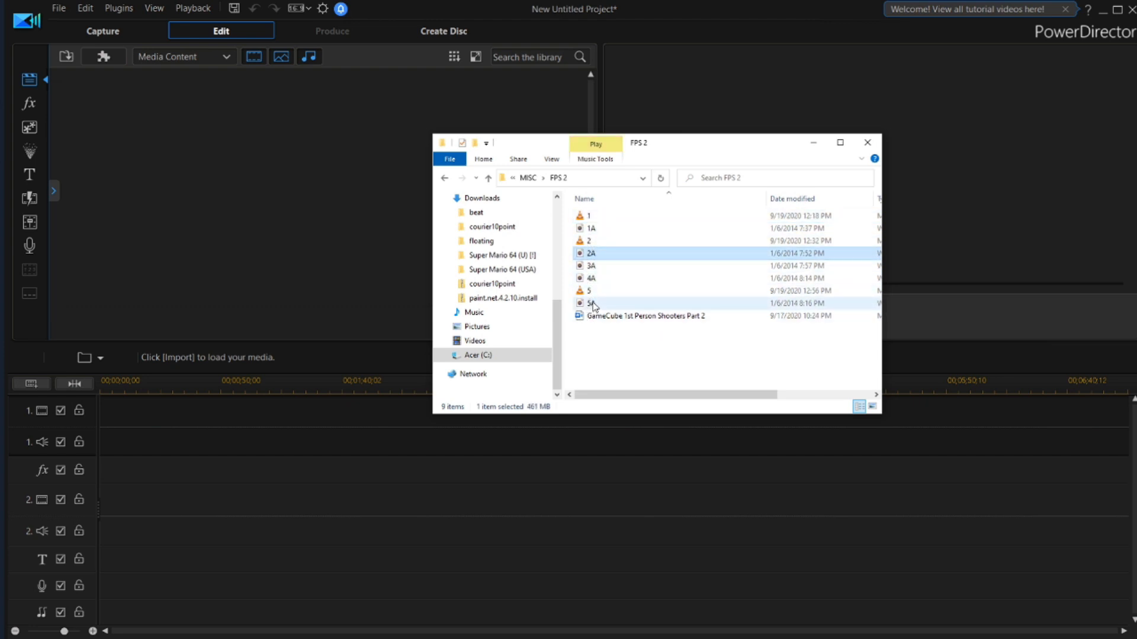
left_click(603, 231)
left_click(588, 218)
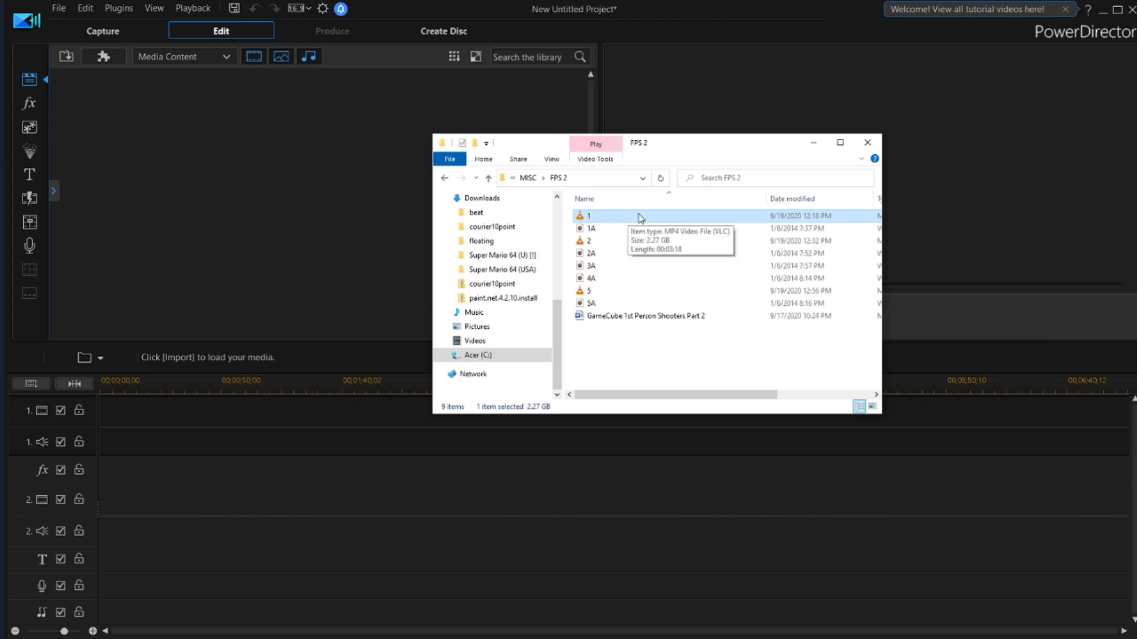
left_click(596, 230)
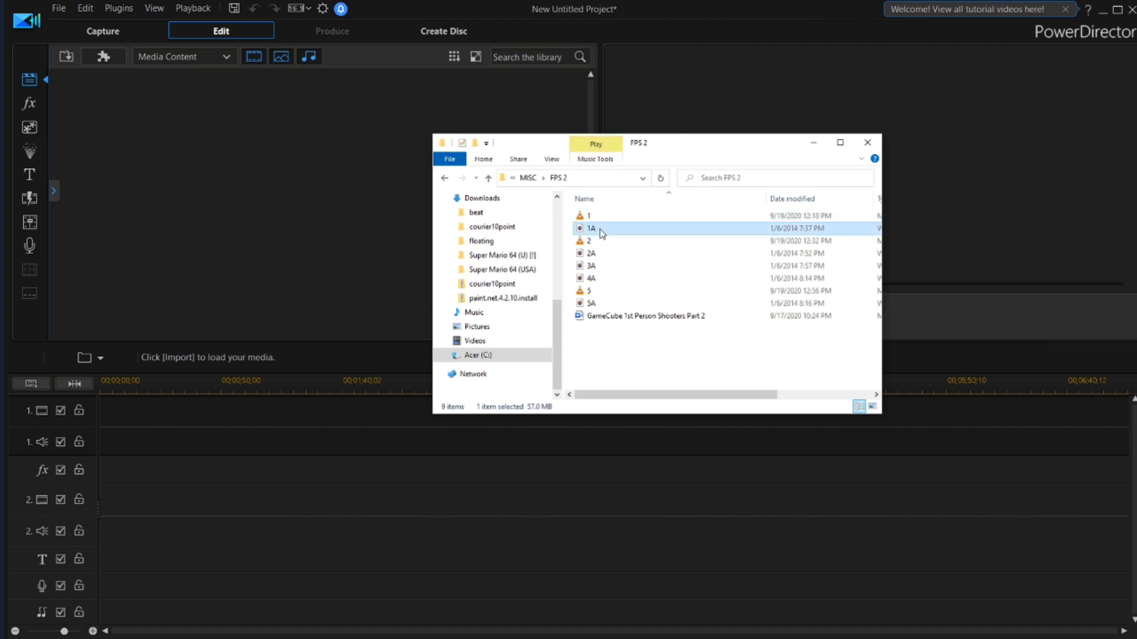
left_click(605, 216)
left_click(594, 231)
left_click(592, 217)
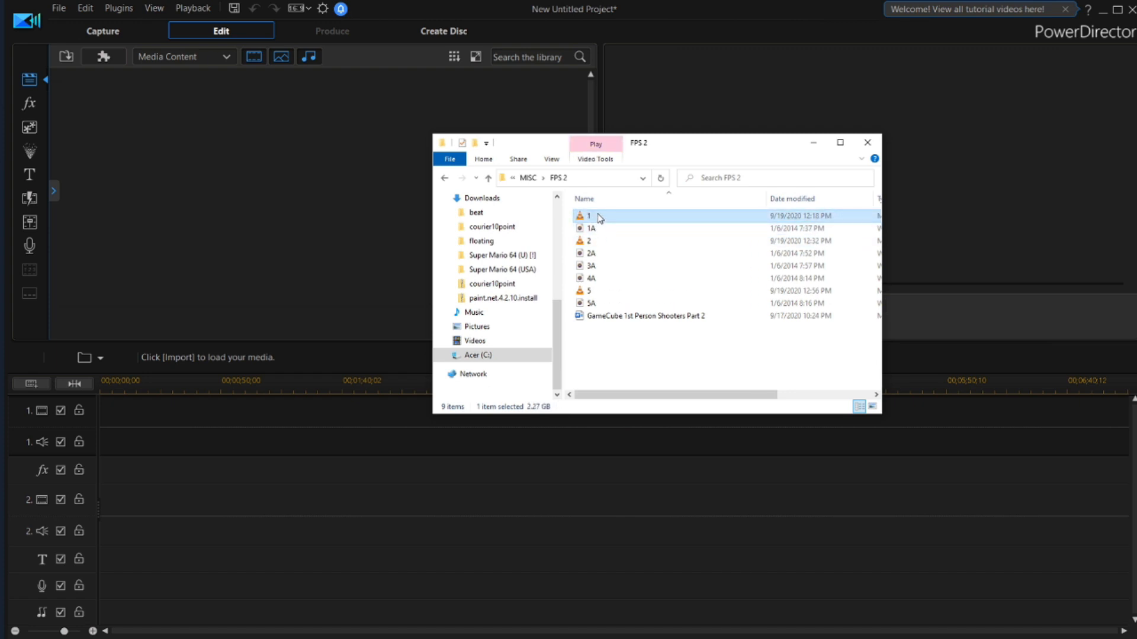
left_click(592, 268)
left_click(593, 280)
left_click(592, 269)
left_click(593, 279)
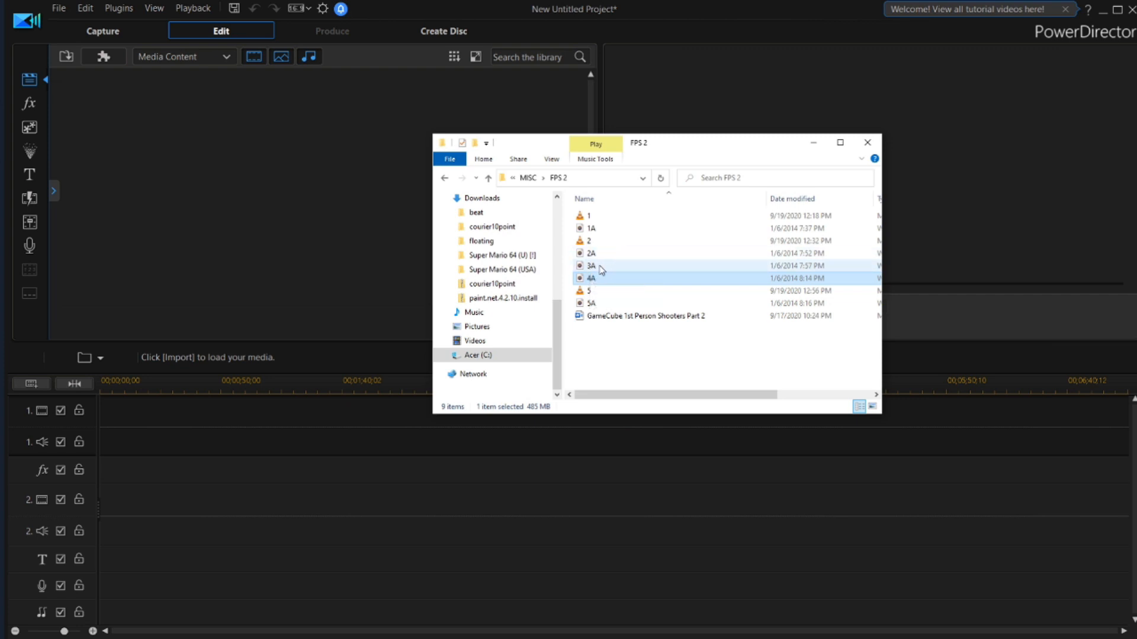
Import all the video and audio files from 1 through 5A into the PowerDirector media library, leaving out the text document
left_click(589, 216)
left_click(591, 304, "shift")
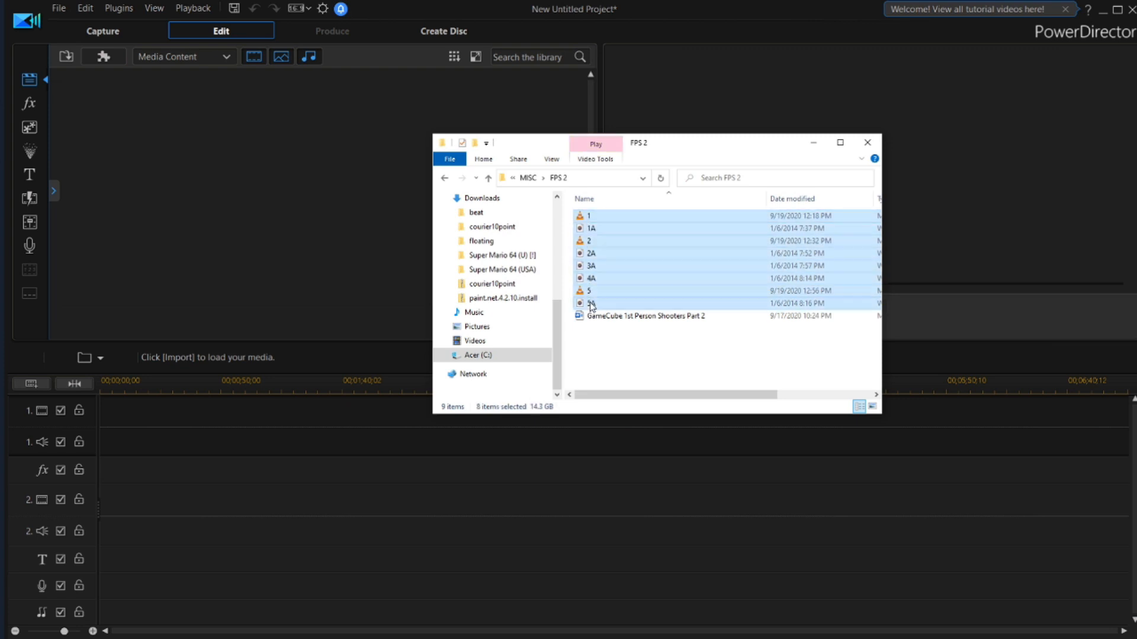
left_click_drag(591, 305, 240, 189)
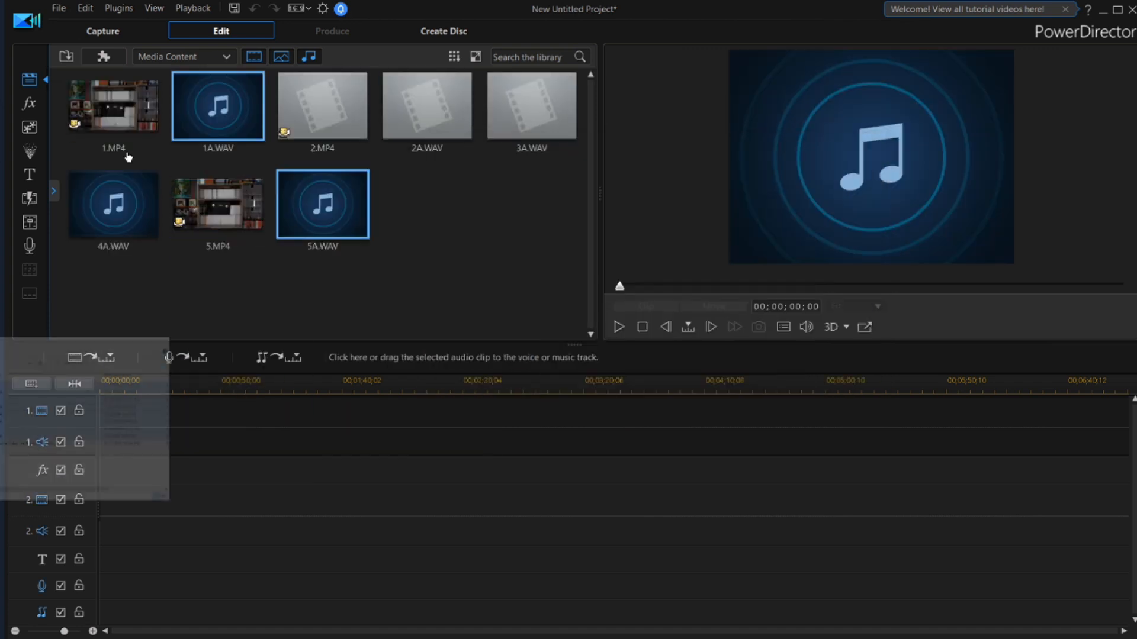
left_click(120, 113)
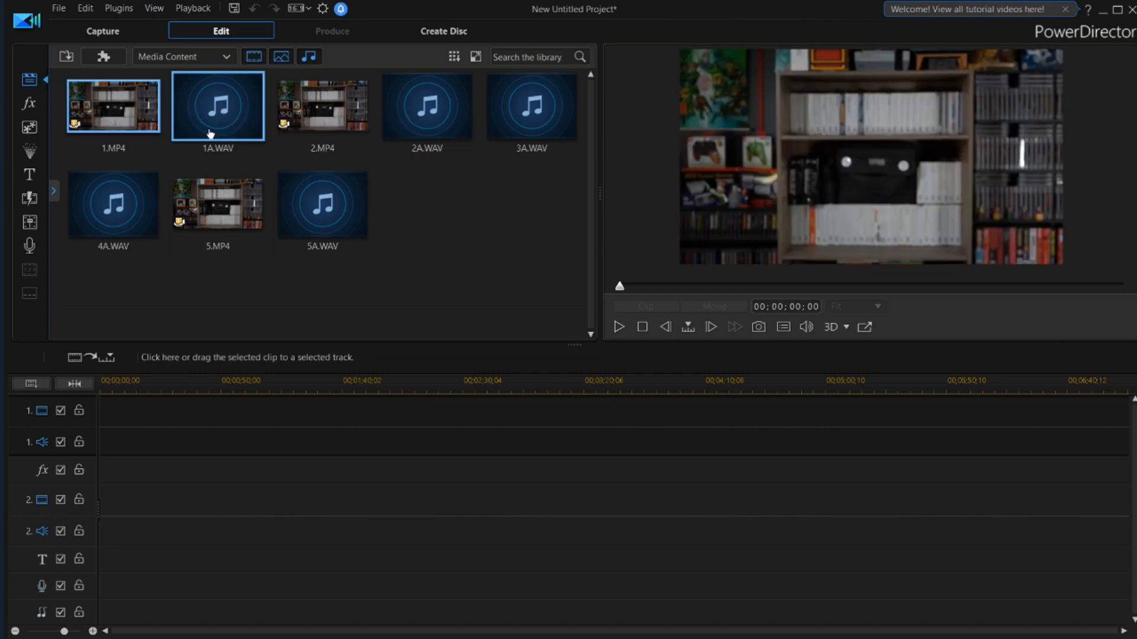
left_click(344, 102)
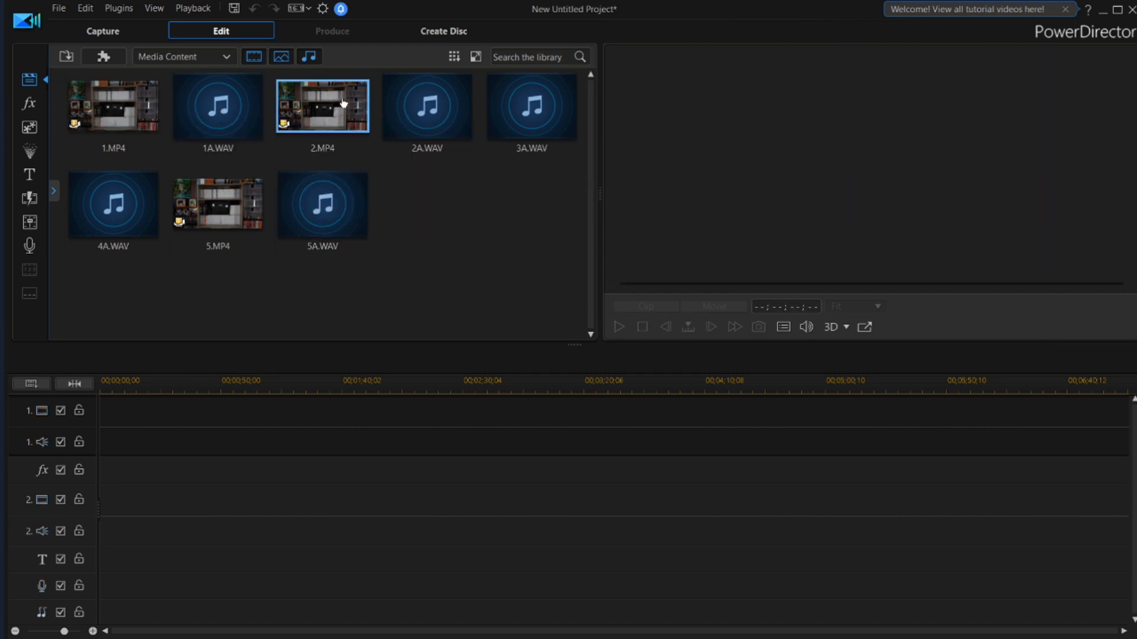
left_click(437, 121)
left_click(231, 208)
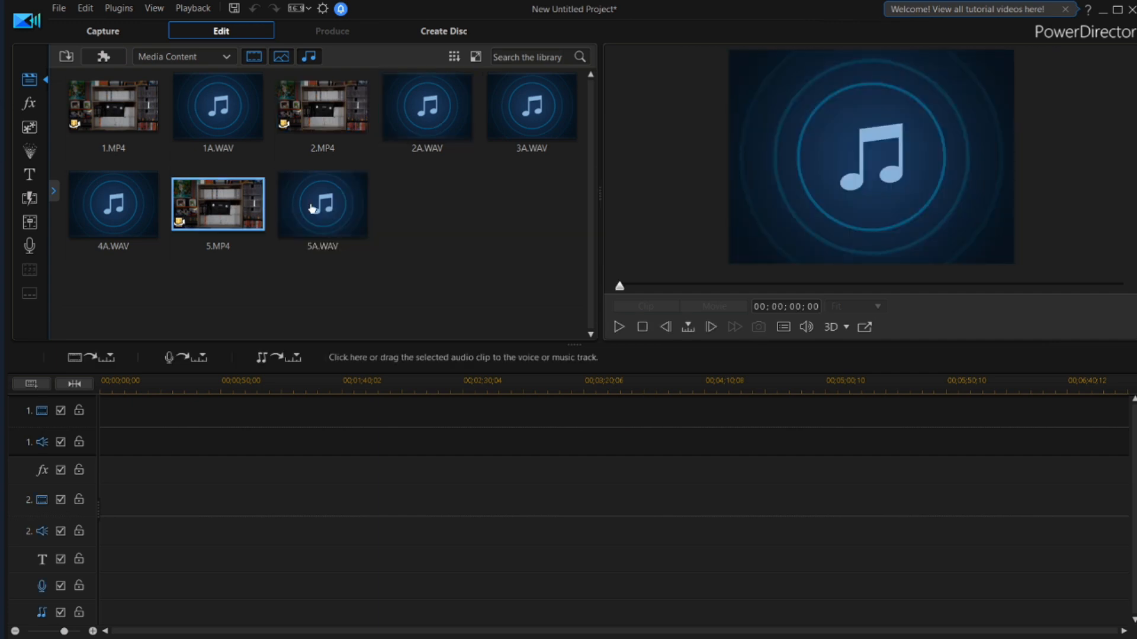
left_click(312, 209)
Place 1.MP4 on video track 1 and 1A.WAV on audio track 2, both at the start of the timeline
left_click_drag(127, 107, 101, 414)
mouse_move(222, 107)
left_mouse_down()
mouse_move(177, 392)
mouse_move(130, 511)
mouse_move(95, 523)
left_mouse_up()
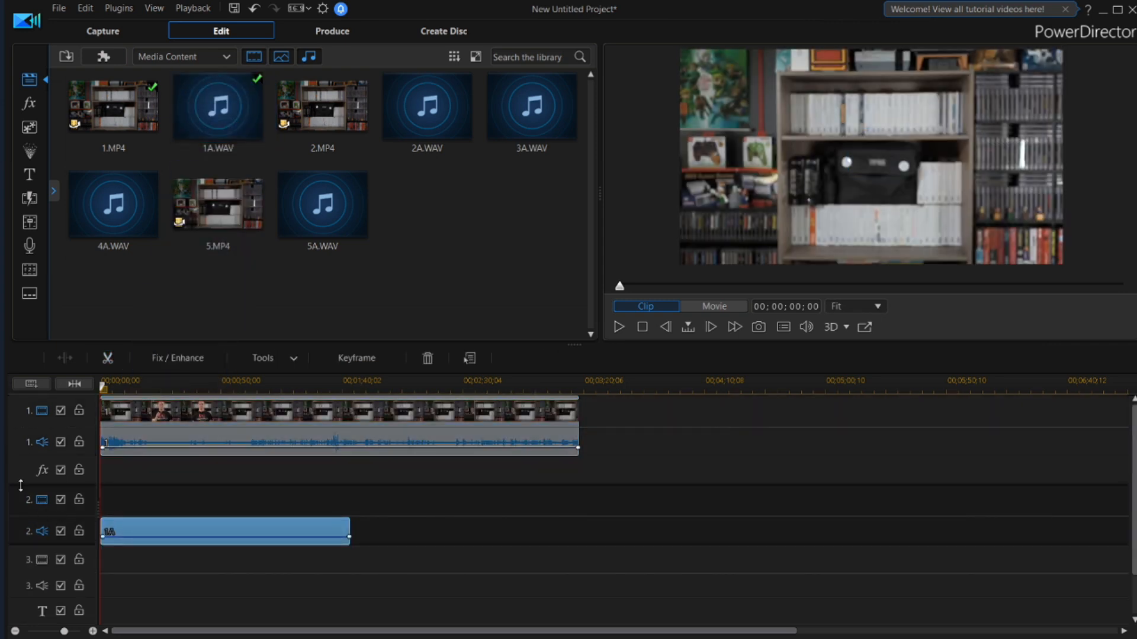
Synchronize video clip 1 and audio clip 1A on the timeline with Sync by Audio
left_click(165, 421, "ctrl")
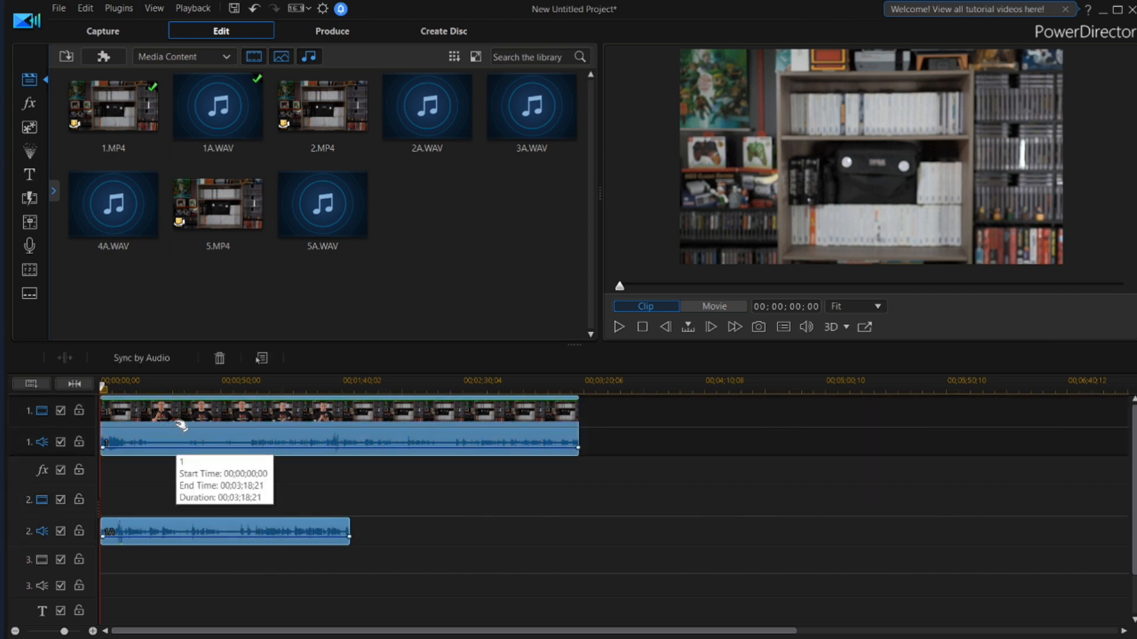
left_click(419, 497)
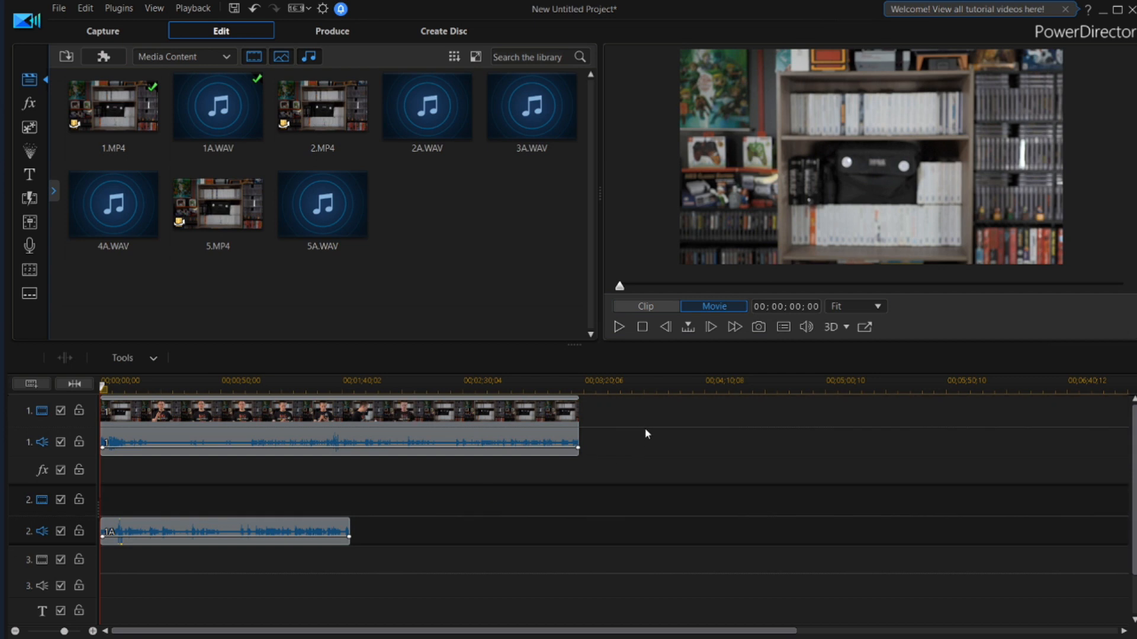
left_click_drag(650, 413, 179, 554)
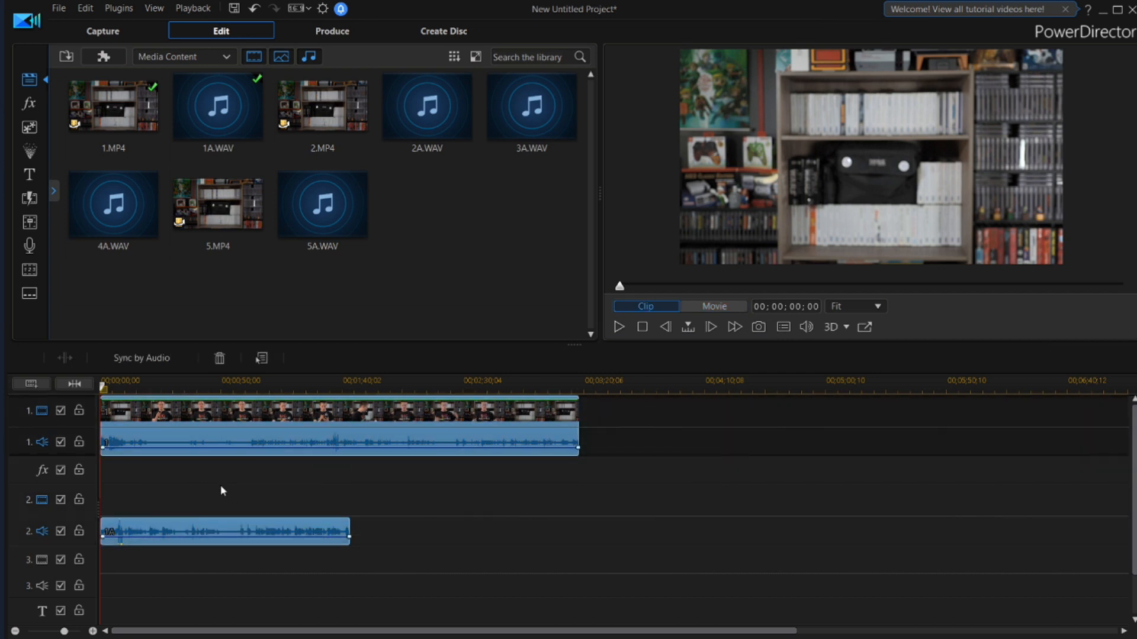
left_click(135, 359)
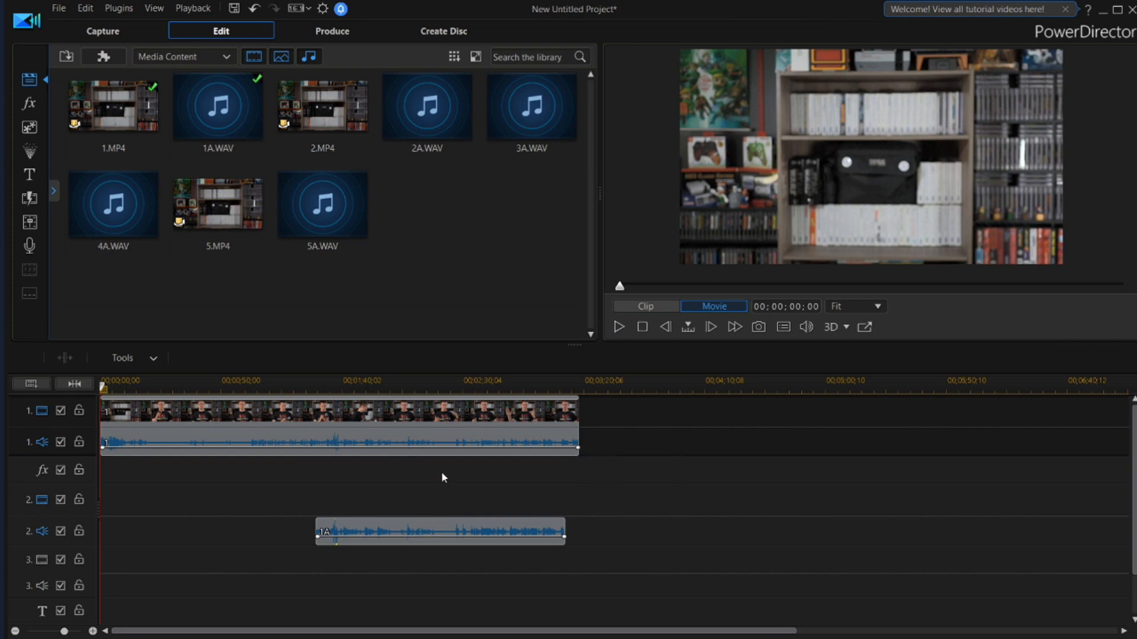
Split video clip 1 at the start of 1A and remove the leading part, filling the gap and moving all clips
left_click(377, 530)
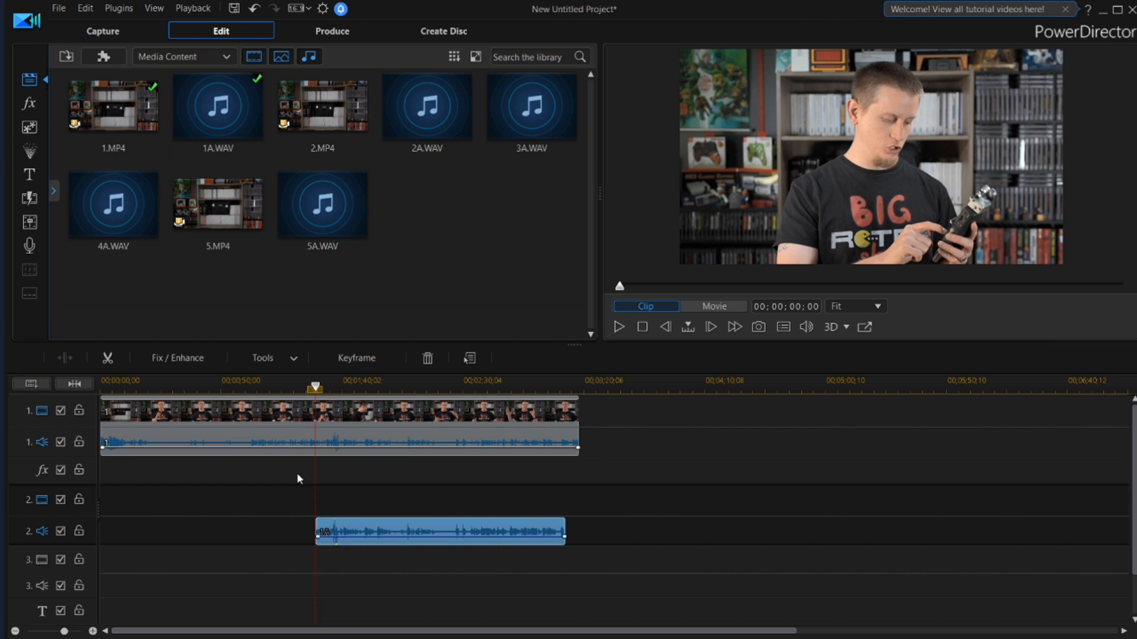
left_click(297, 424)
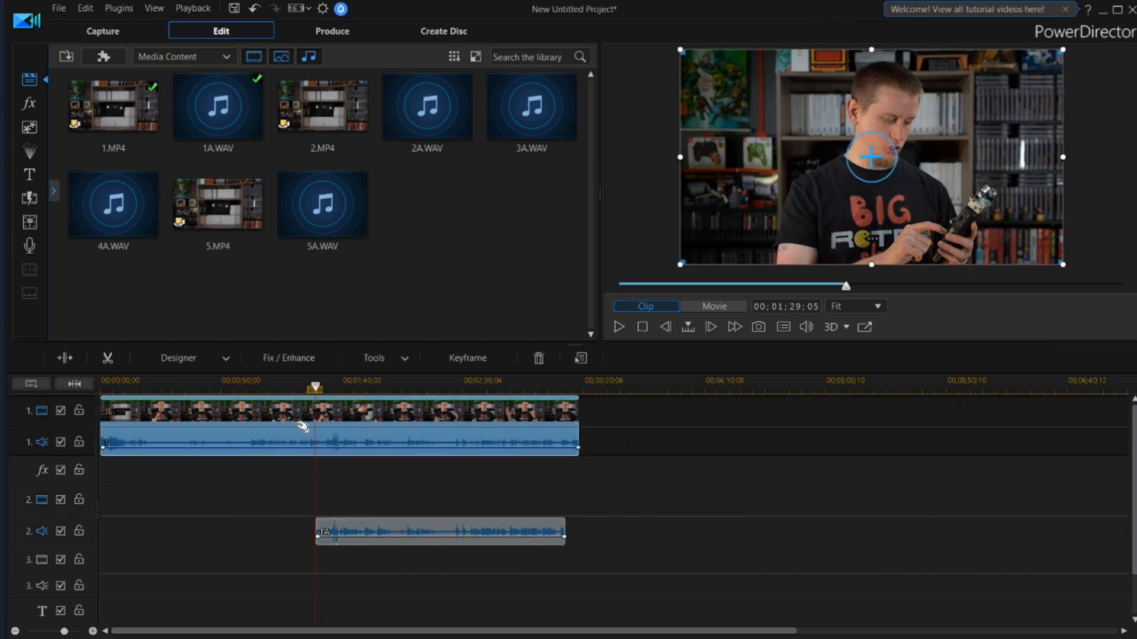
key("ctrl+t")
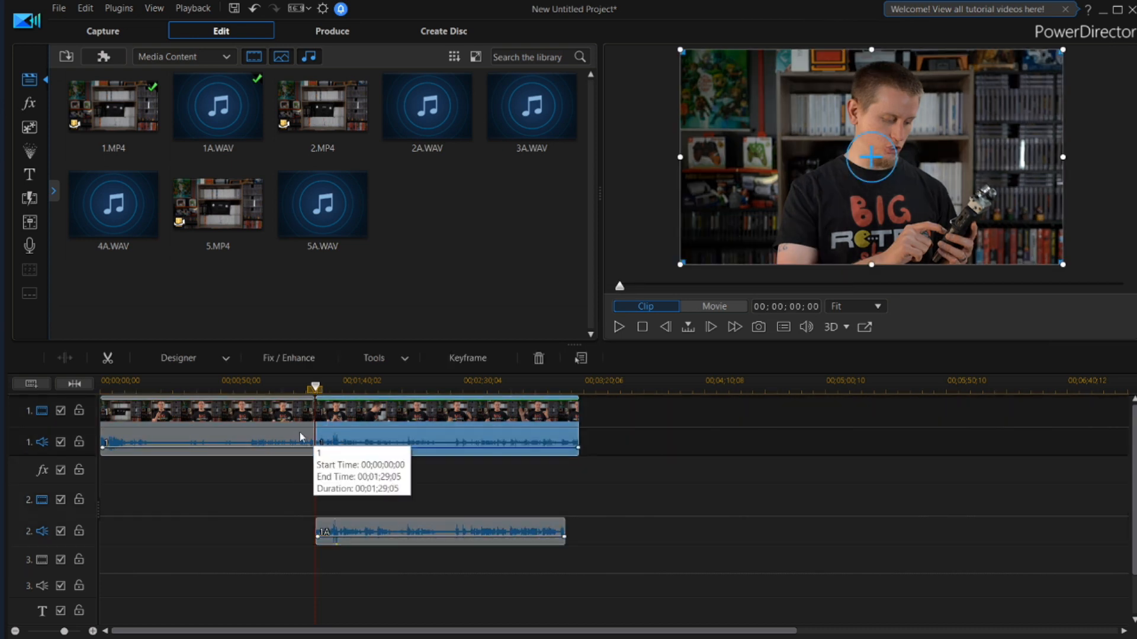
left_click(247, 423)
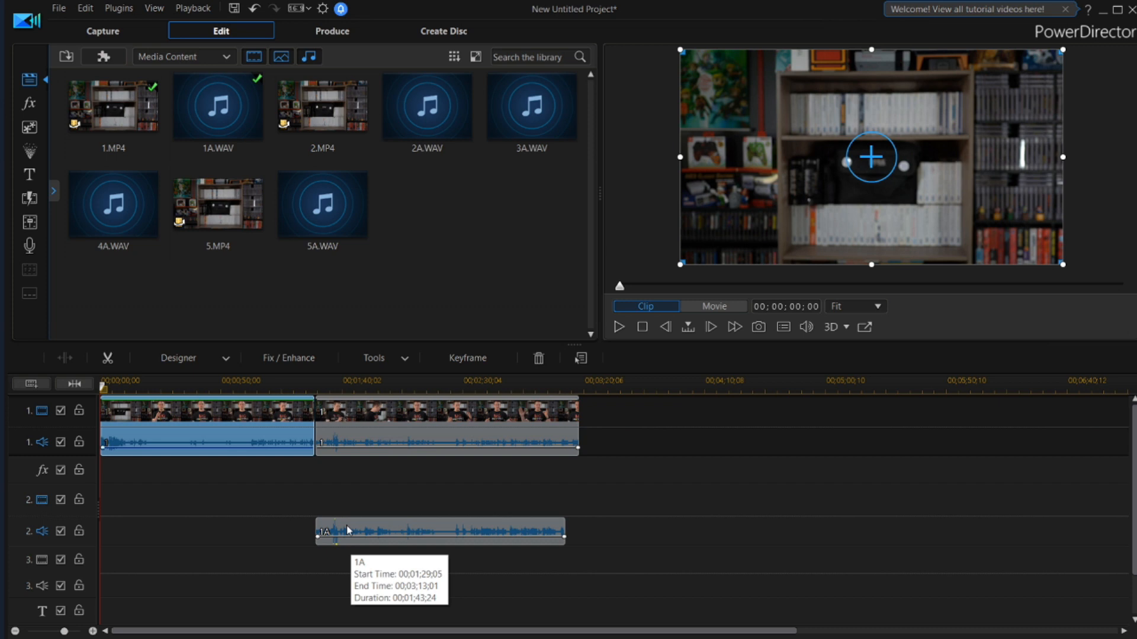
key("Delete")
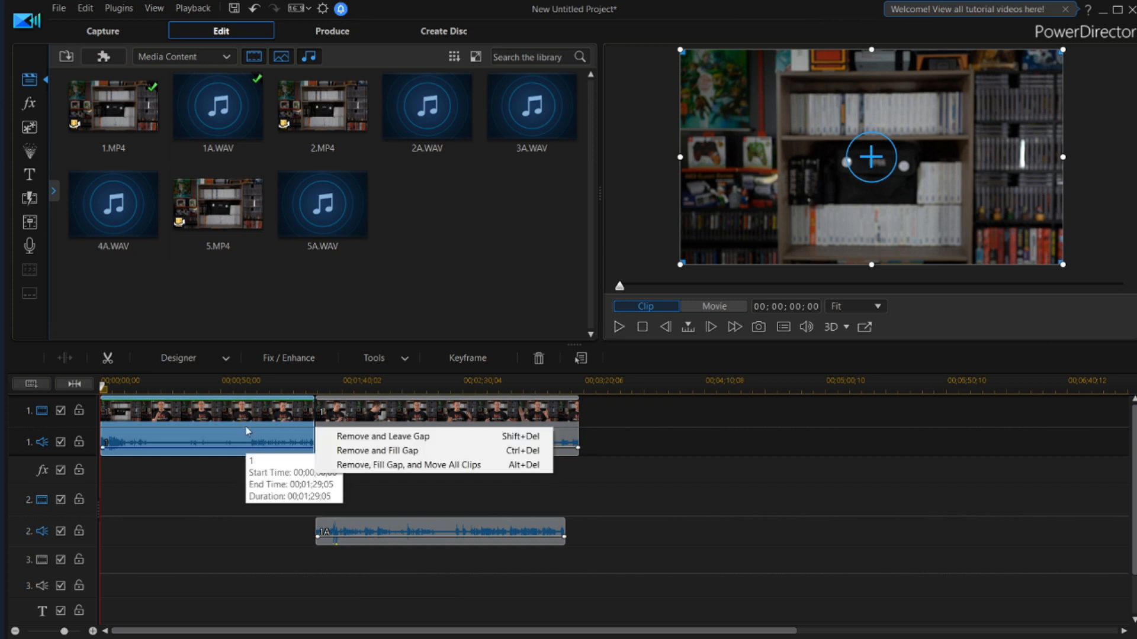
left_click(393, 465)
Split video clip 1 at the end of audio clip 1A and delete the leftover tail
left_click(307, 524)
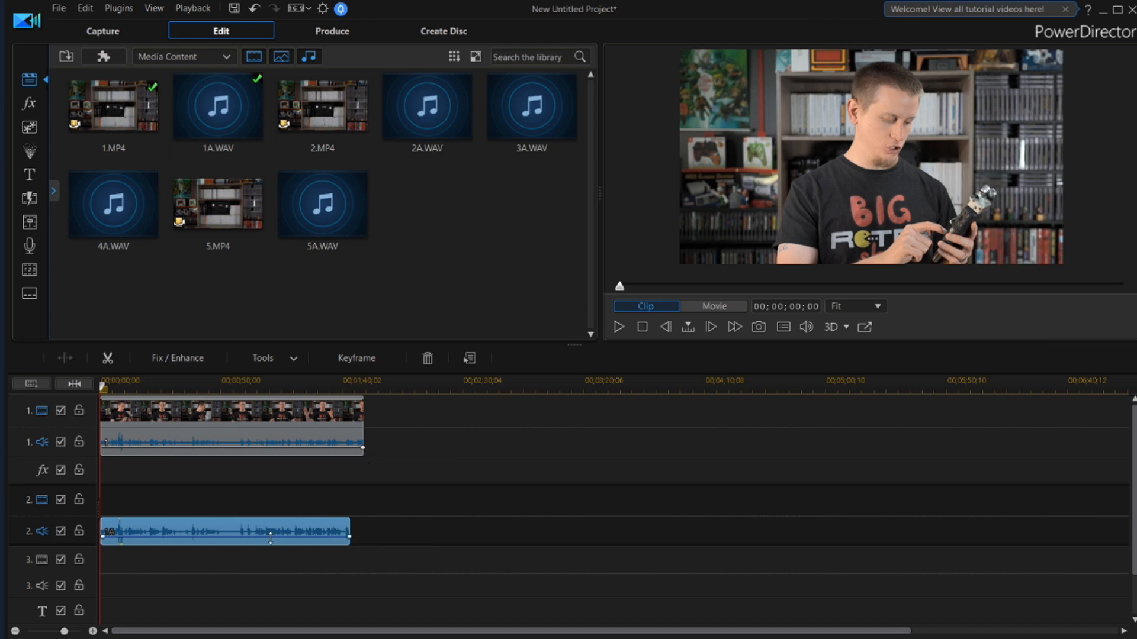
key("End")
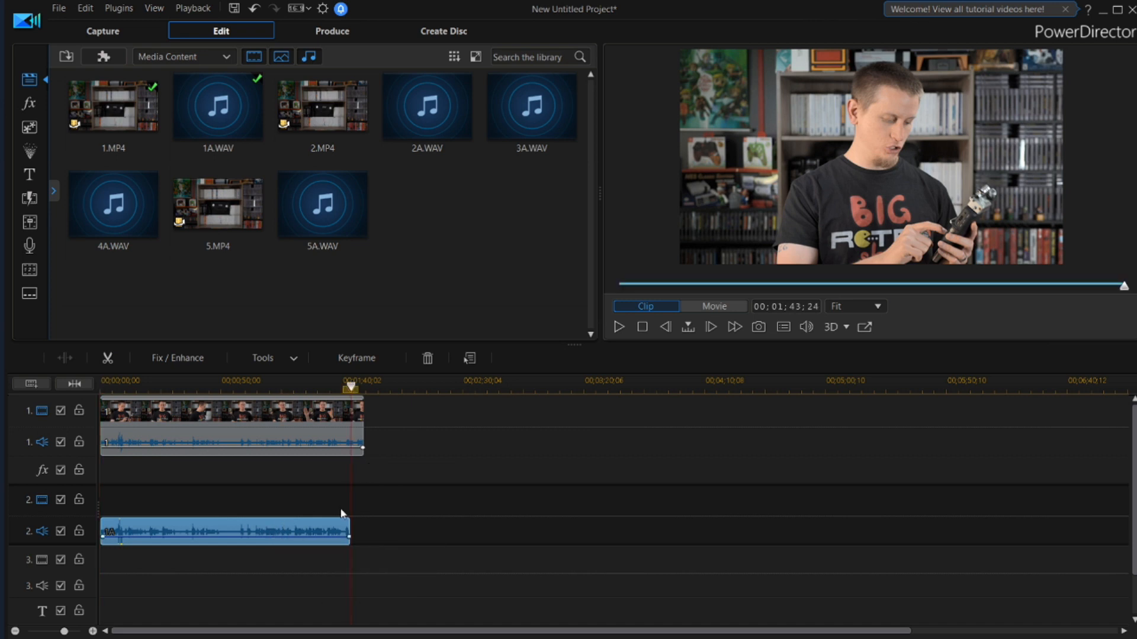
left_click(363, 425)
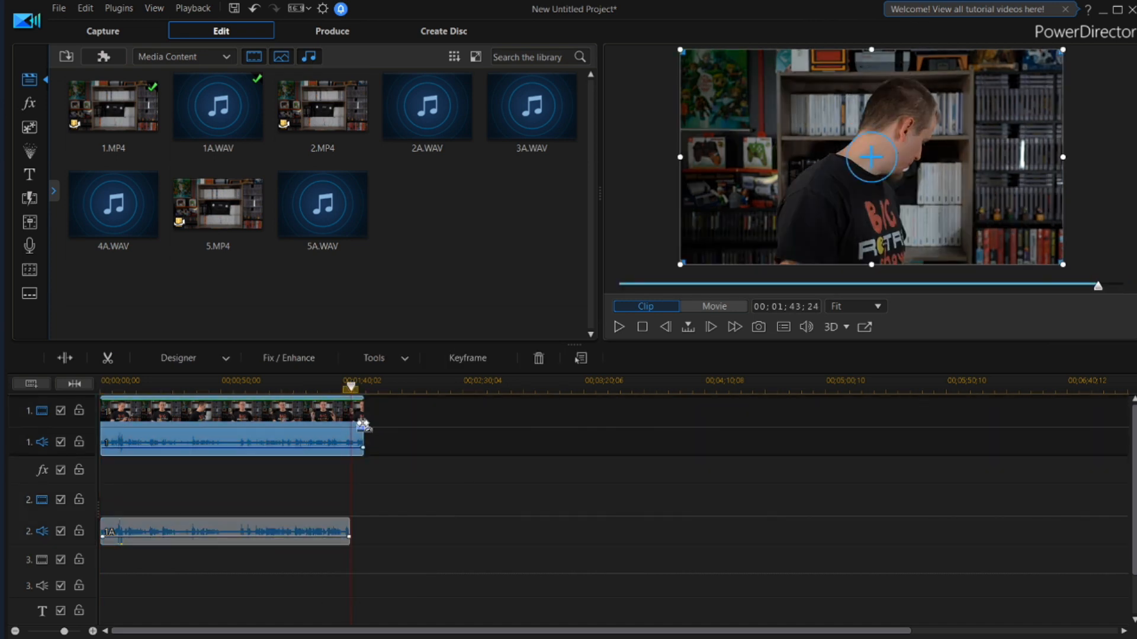
key("ctrl+t")
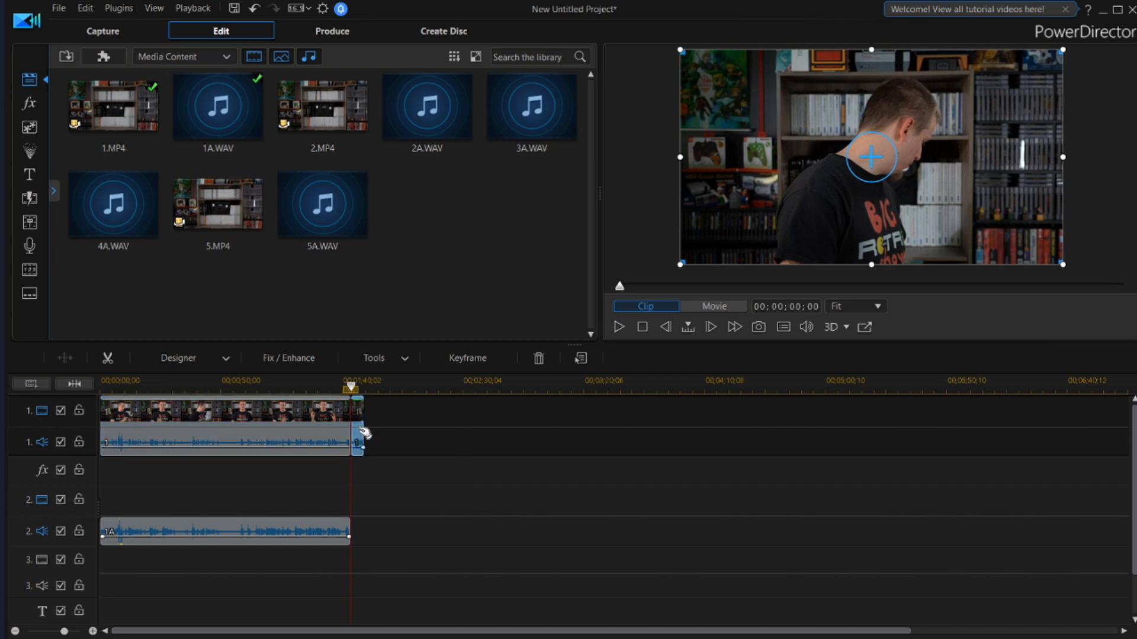
key("Delete")
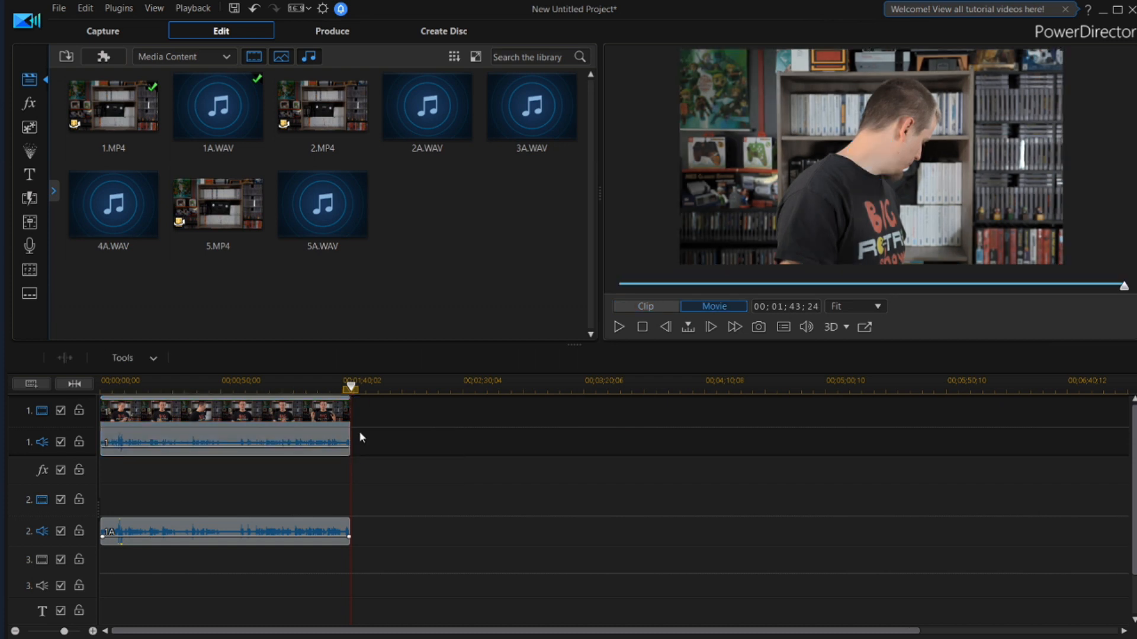
Unlink the video and audio of the trimmed clip 1
left_click(200, 430)
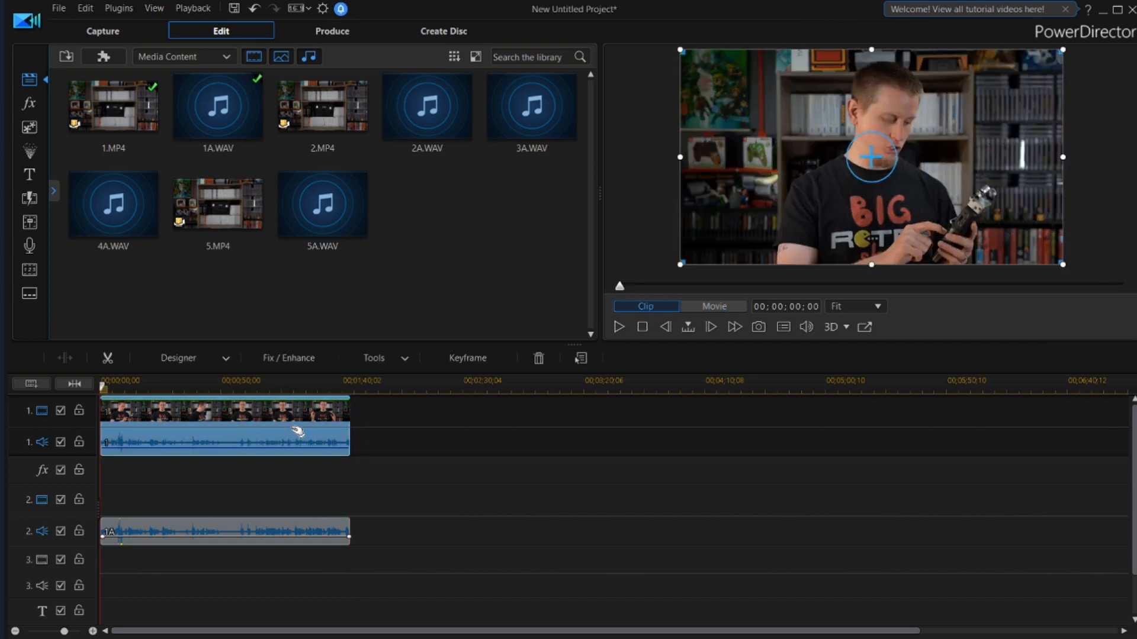
right_click(246, 427)
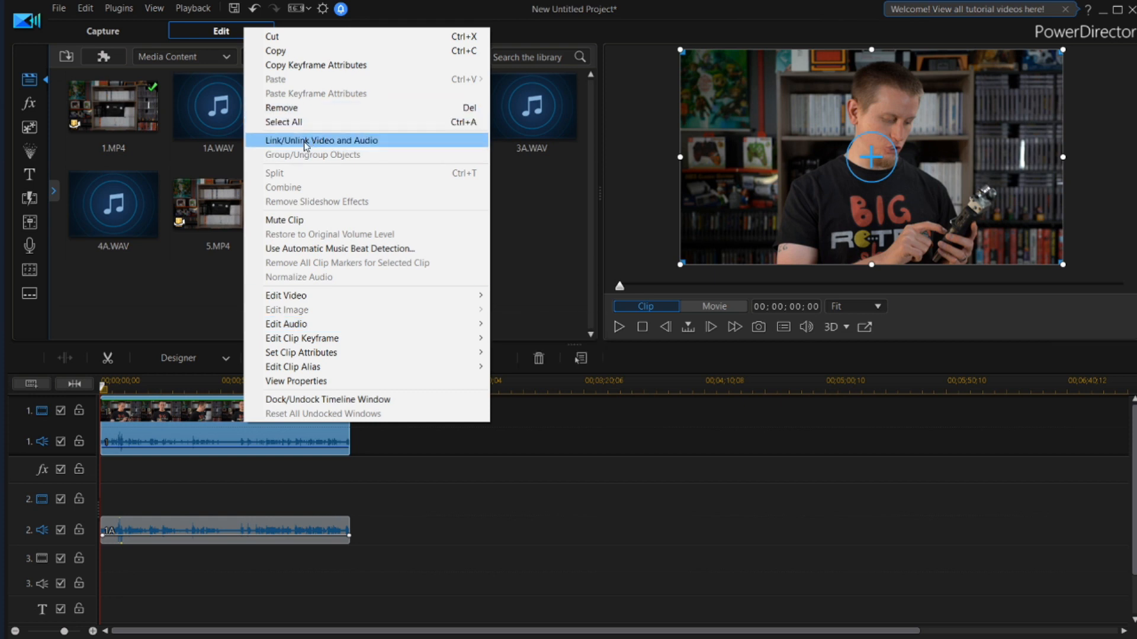
left_click(351, 142)
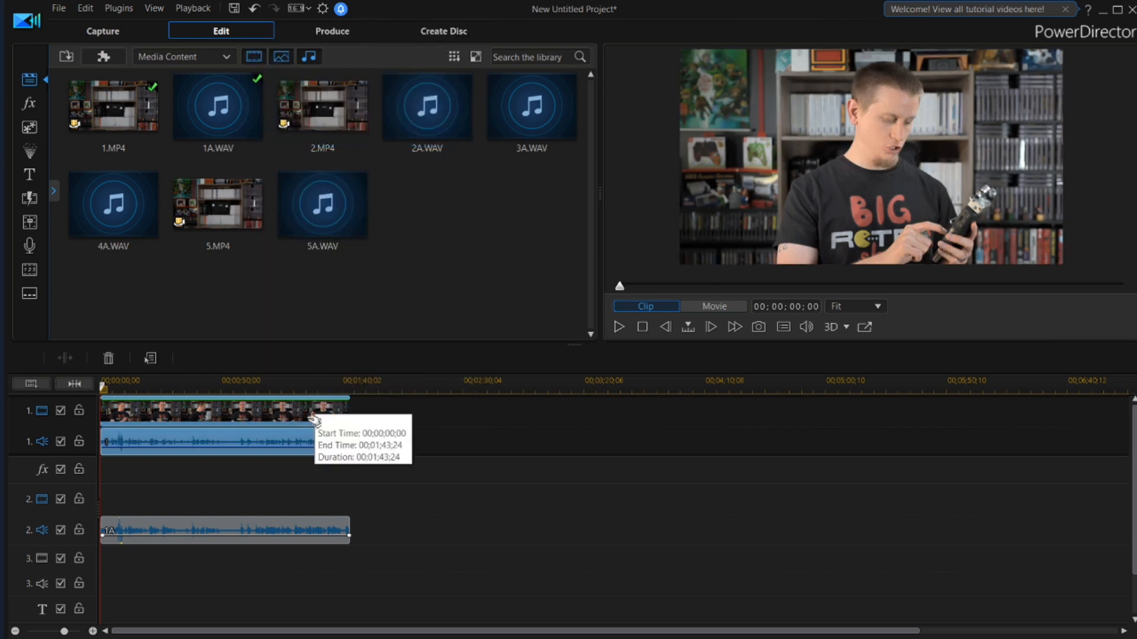
Delete clip 1's original camera audio from audio track 1, keeping the video and the 1A recording
left_click(304, 419)
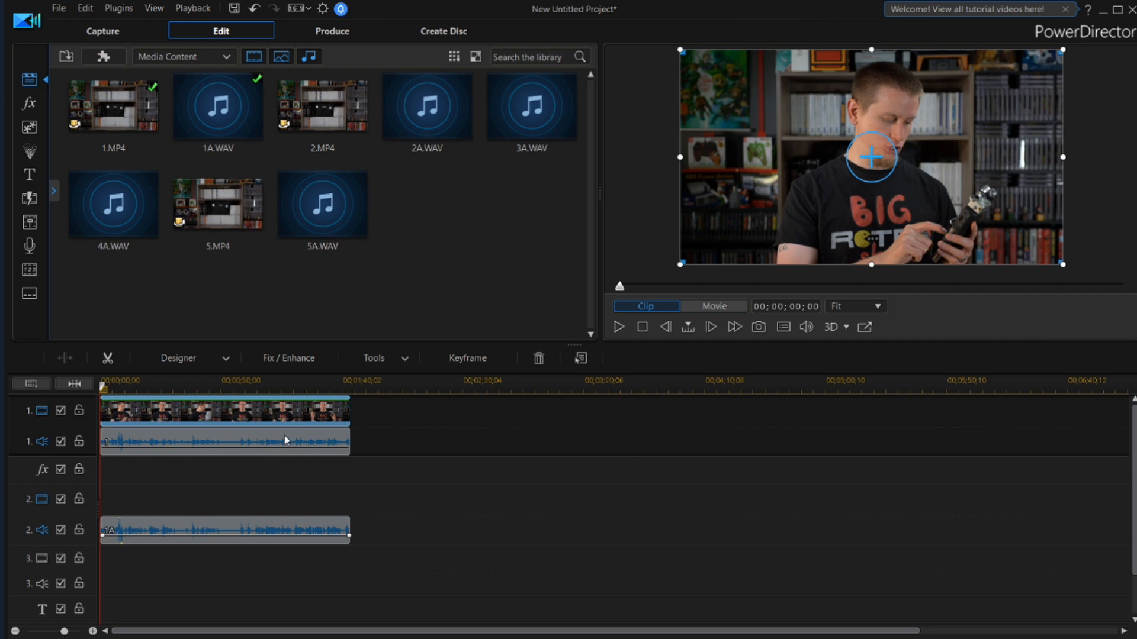
left_click(287, 440)
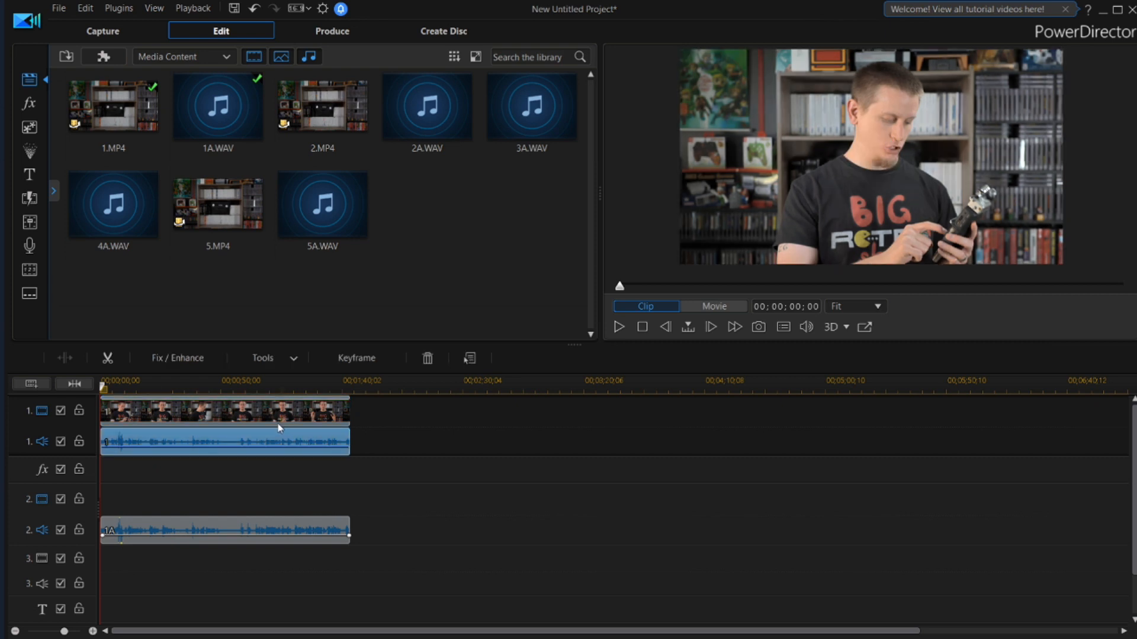
key("Delete")
left_click(229, 527)
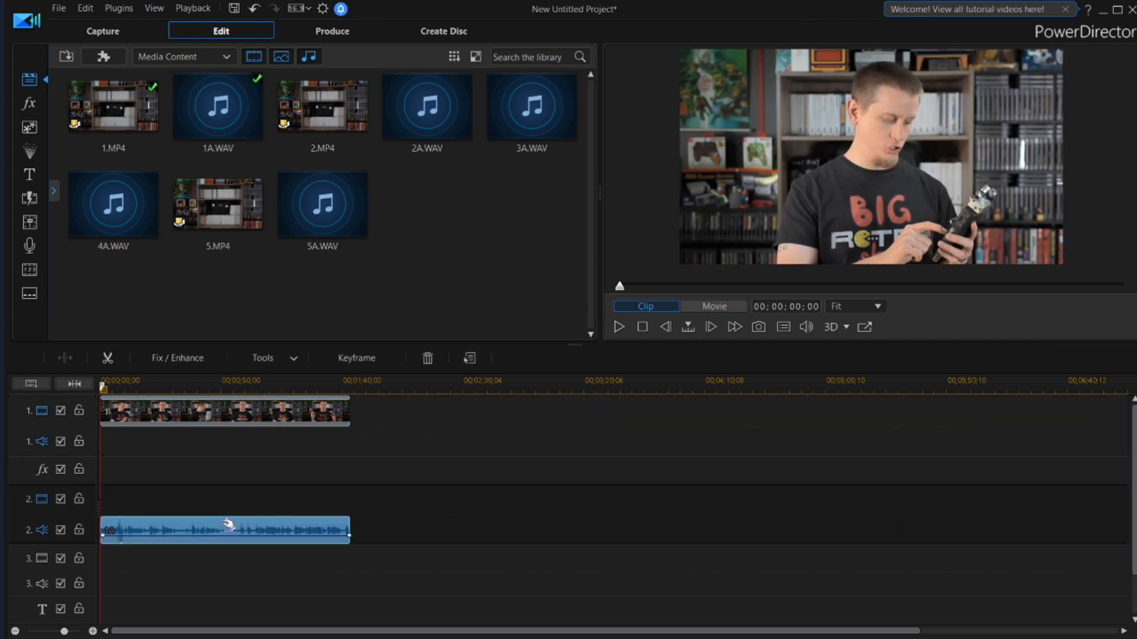
Move the 1A recording up to audio track 1, directly beneath the clip 1 video
left_click_drag(229, 524, 226, 449)
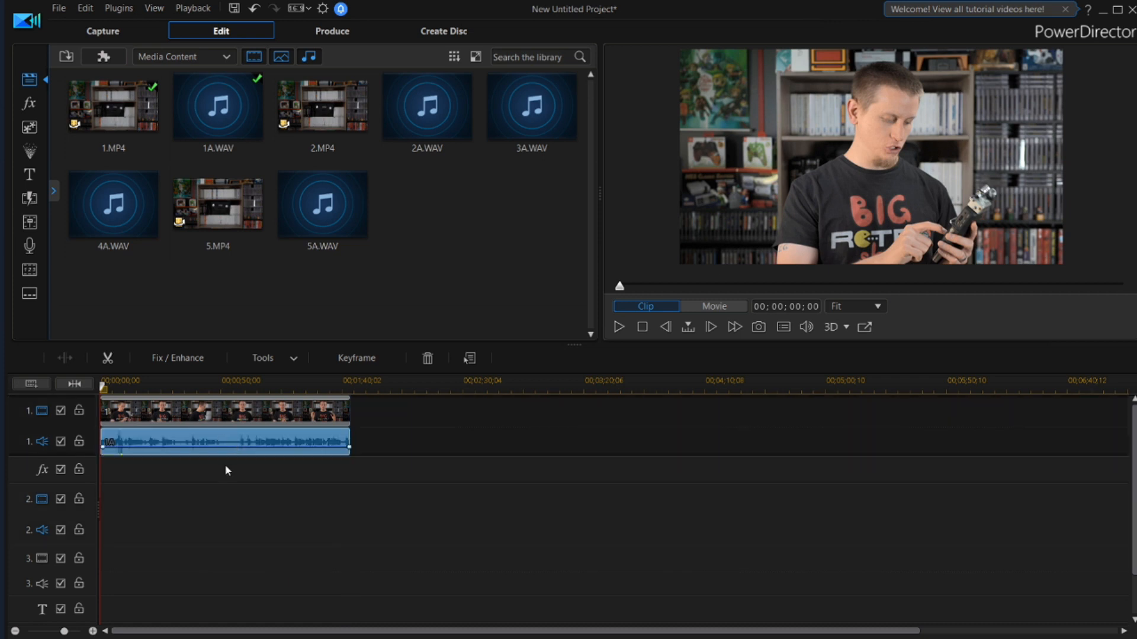
Try linking the clip 1 video with the 1A recording, and unlink the two again
left_click(207, 413, "ctrl")
right_click(217, 411)
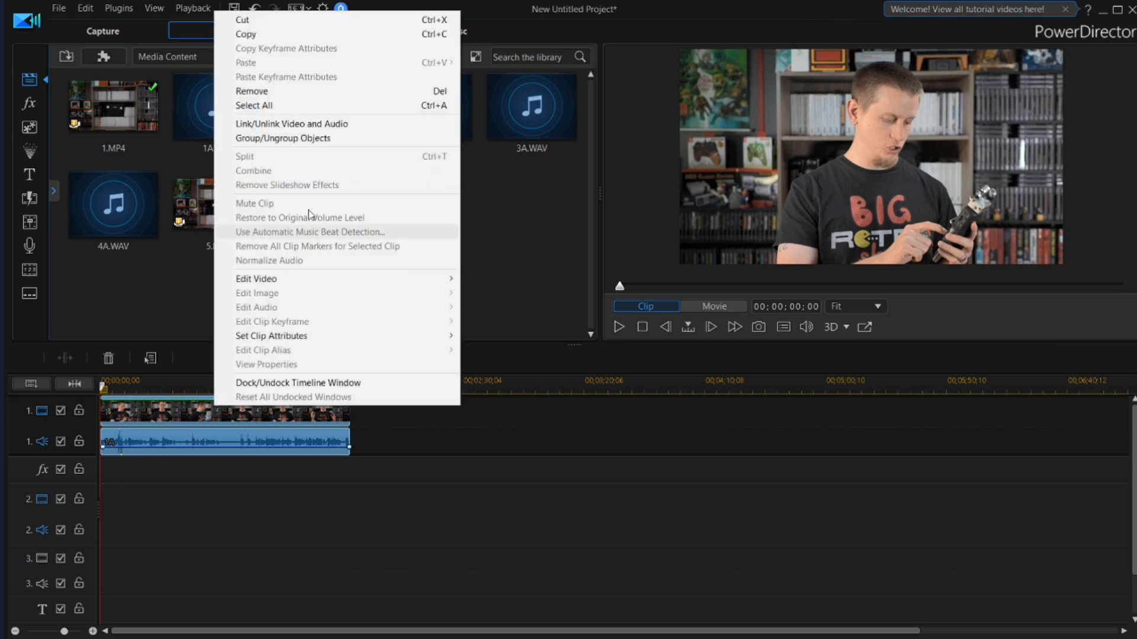
left_click(327, 121)
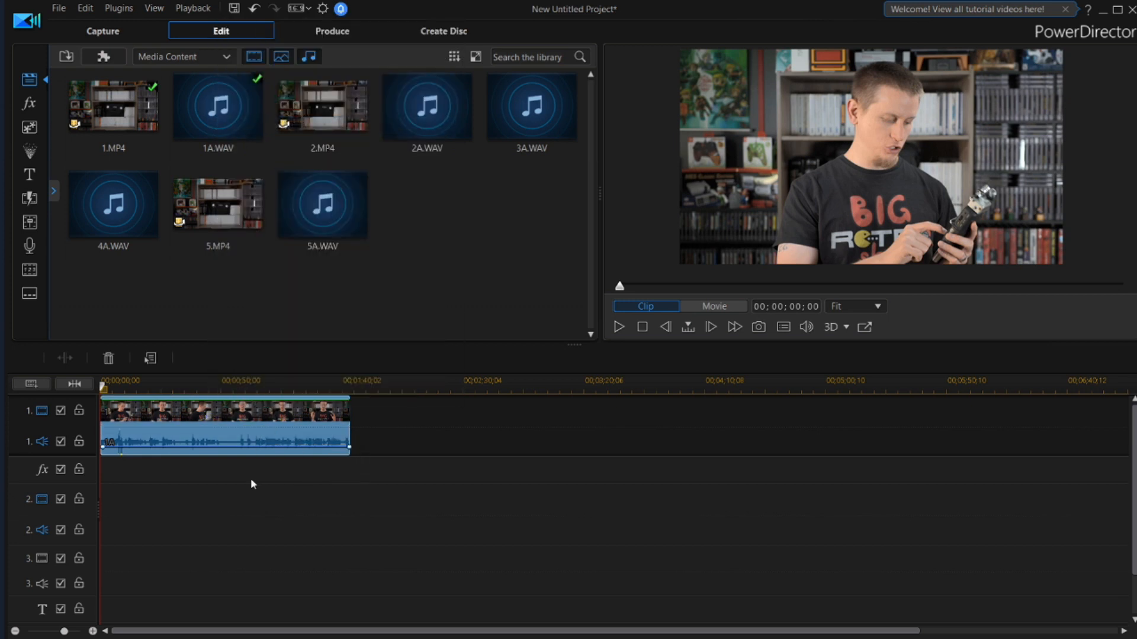
right_click(262, 415)
left_click(370, 127)
left_click(301, 514)
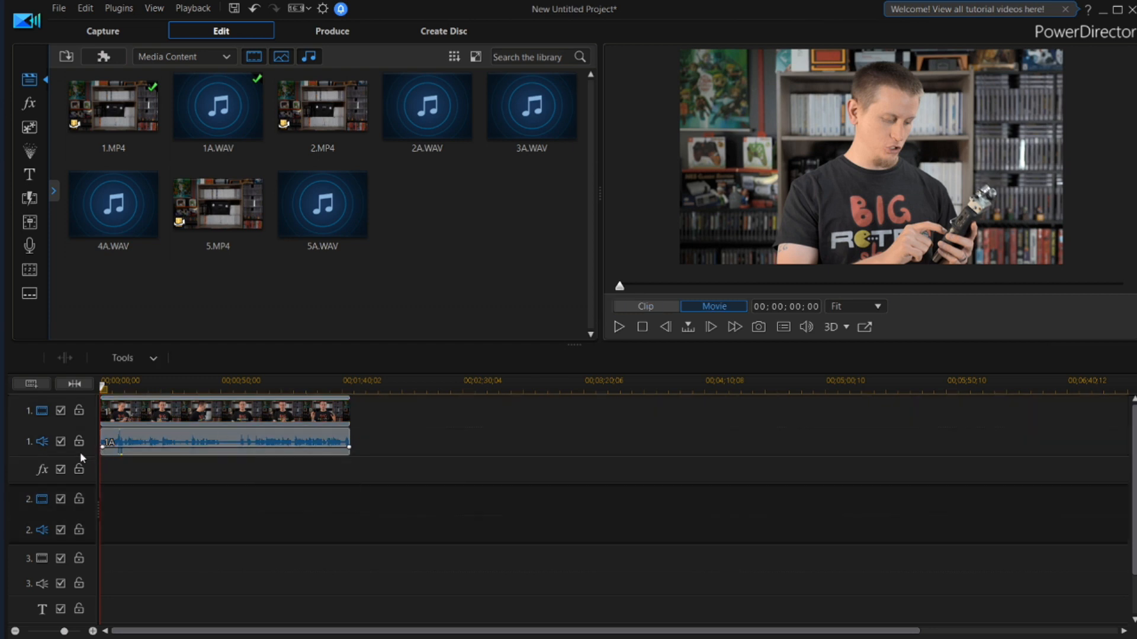
Increase the height of audio track 1 and stretch the timeline scale to enlarge the 1A waveform
left_click_drag(80, 454, 73, 542)
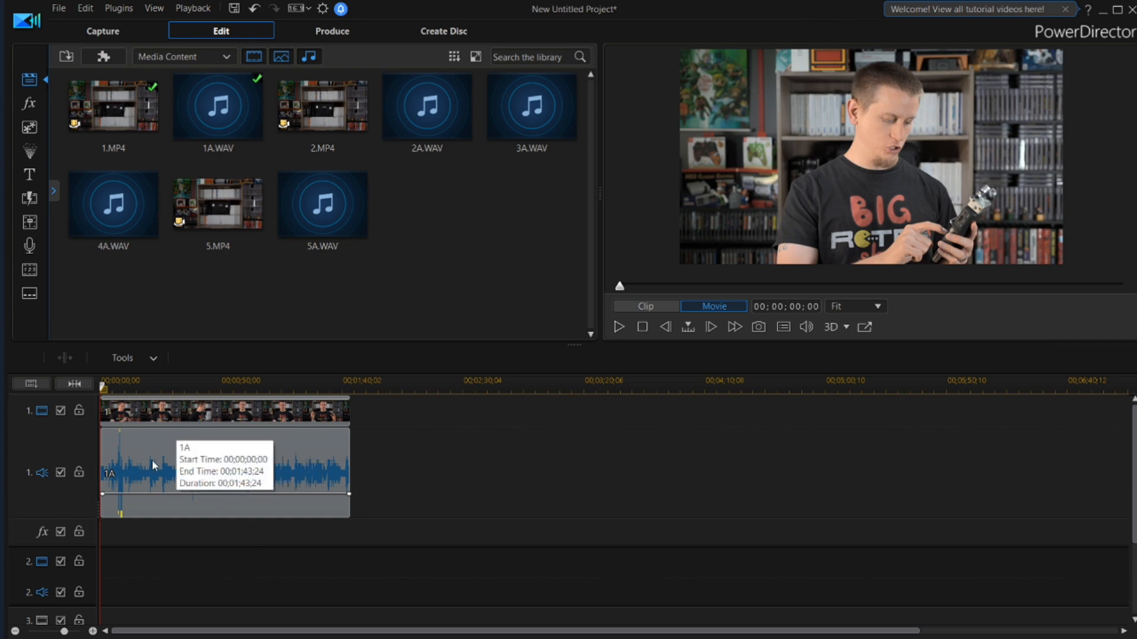
mouse_move(77, 518)
left_mouse_down()
mouse_move(78, 436)
mouse_move(78, 521)
left_mouse_up()
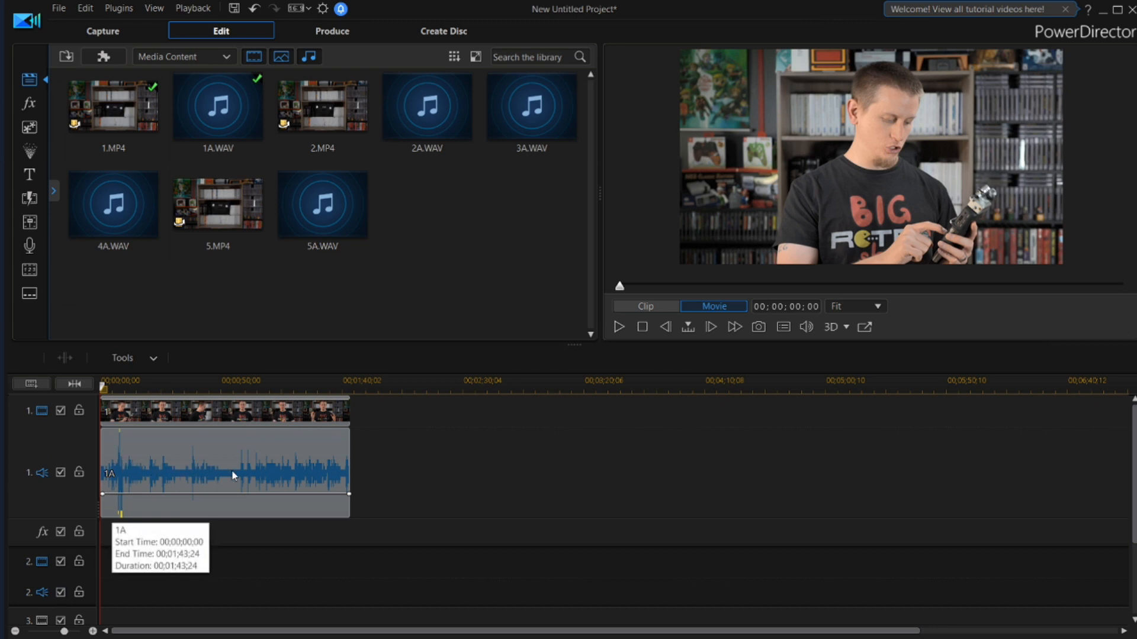
left_click_drag(191, 383, 411, 379)
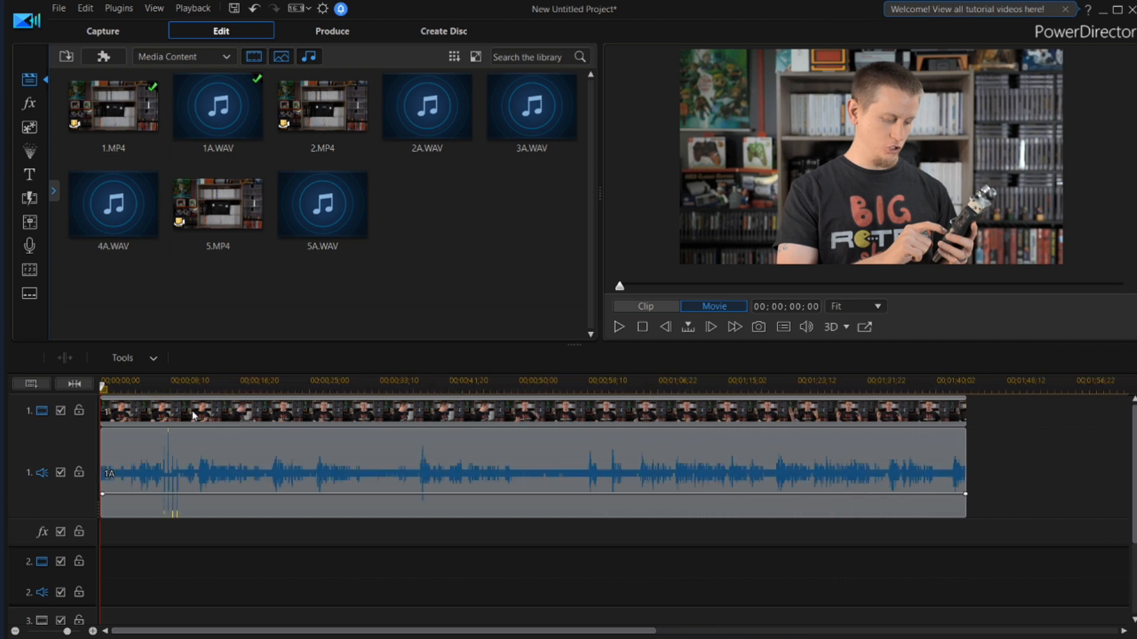
Split the video and 1A audio at 00;01;04;21 and remove the part before the cut, filling the gap and moving all clips
left_click(304, 448)
left_click(515, 386)
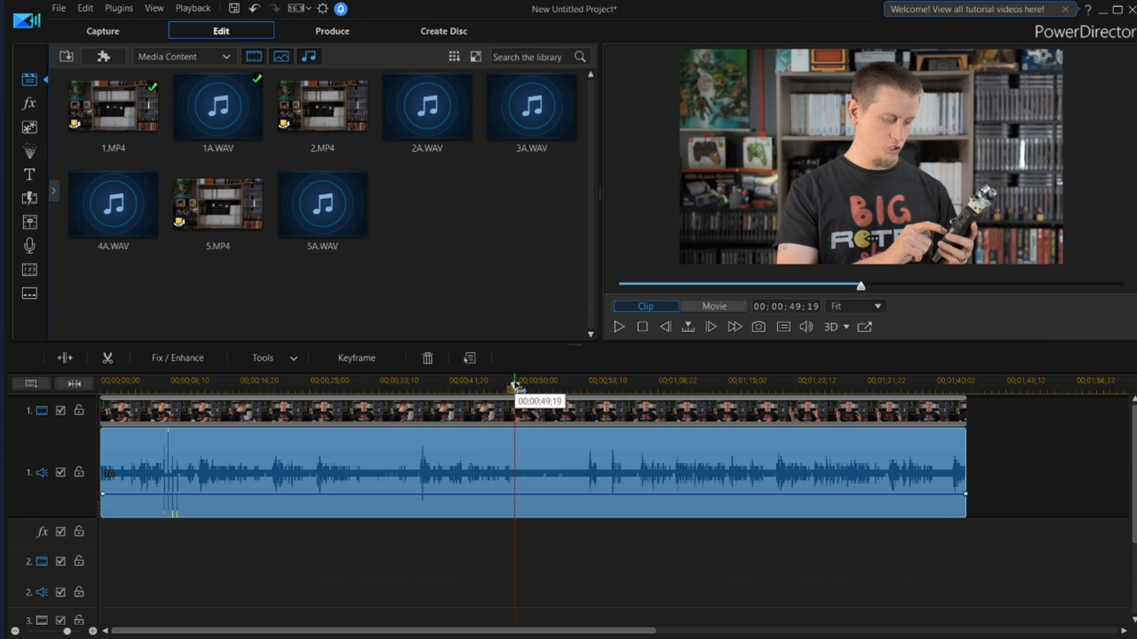
left_click_drag(518, 388, 541, 391)
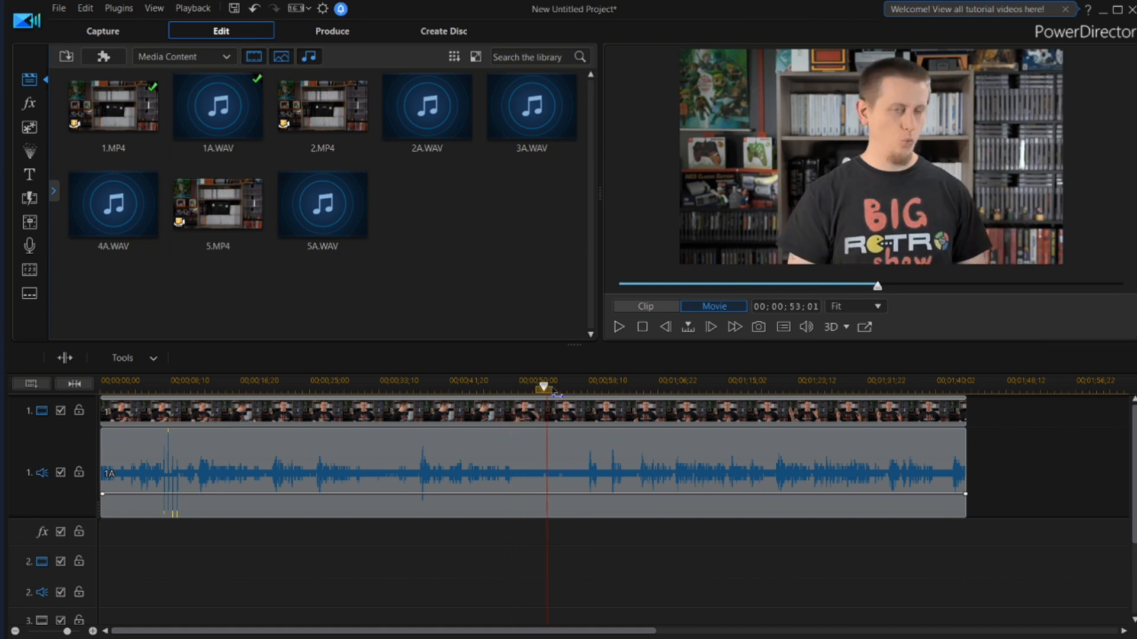
left_click(550, 486)
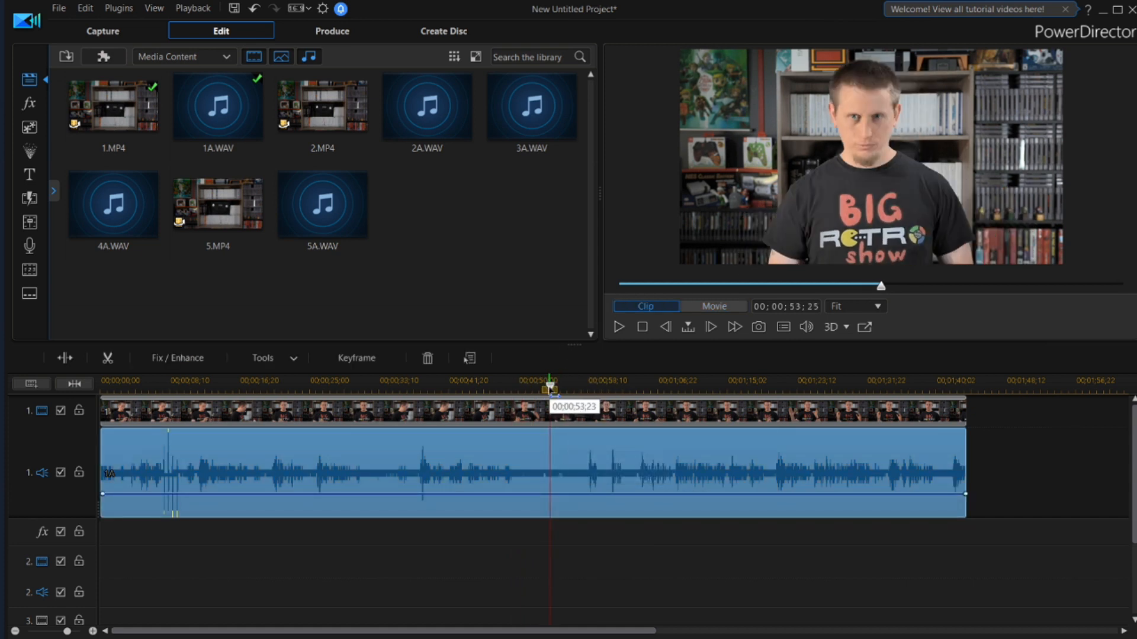
left_click(550, 388)
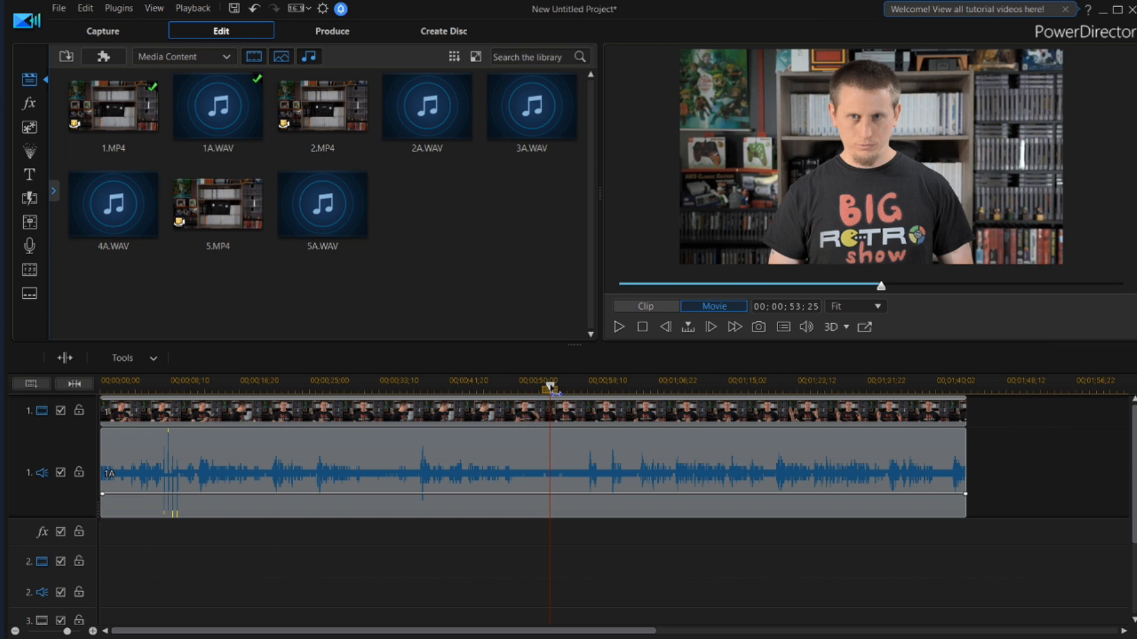
left_click_drag(592, 388, 639, 388)
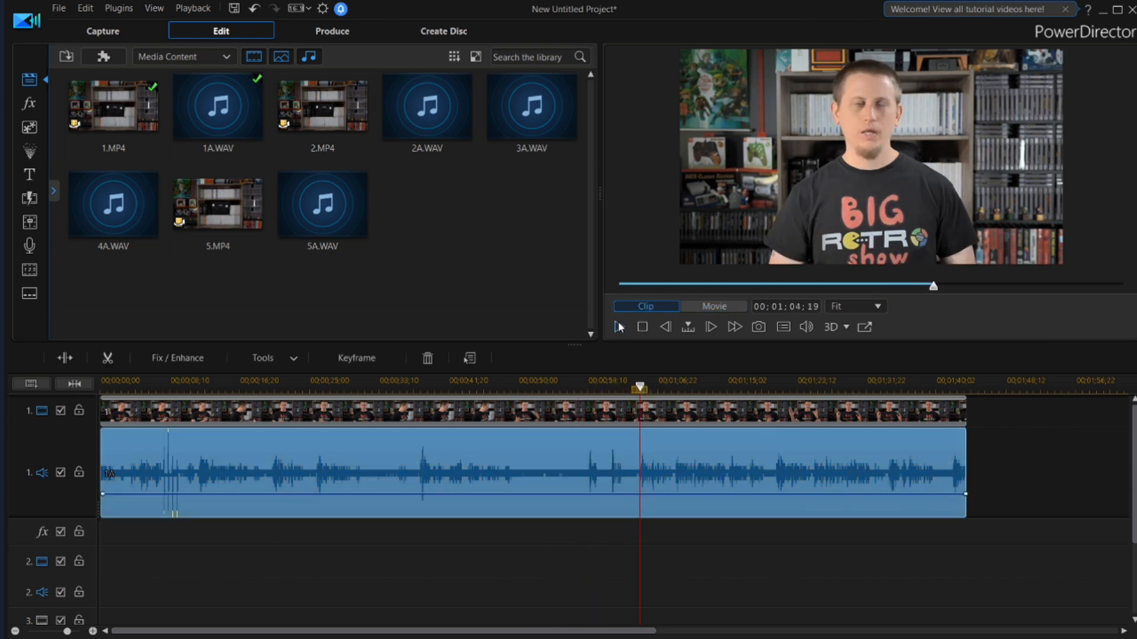
left_click(618, 327)
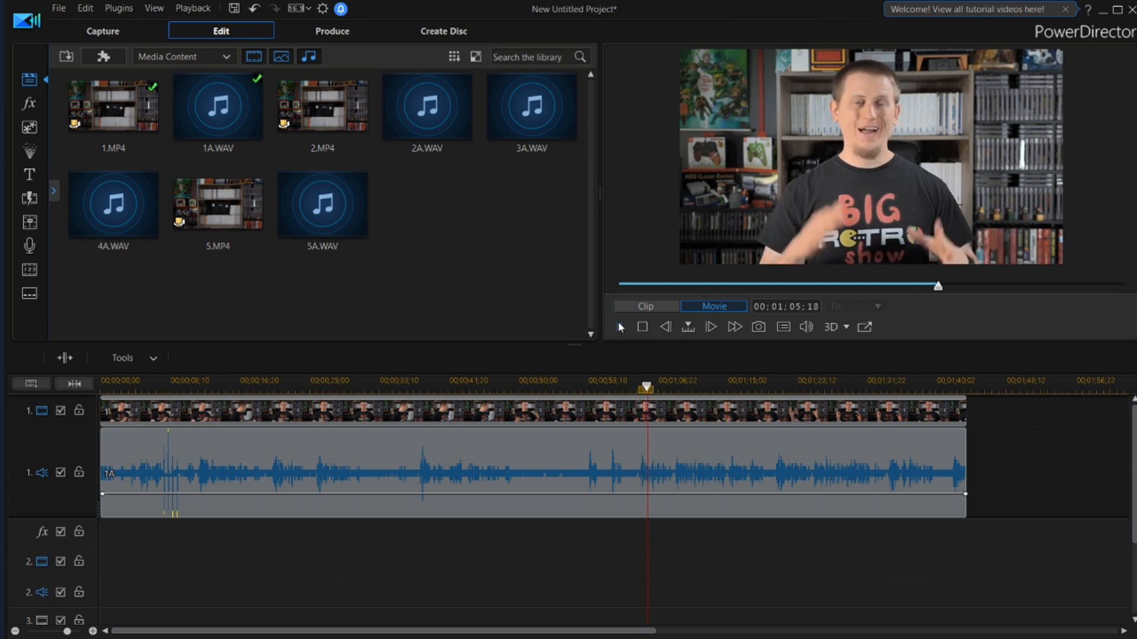
left_click(646, 388)
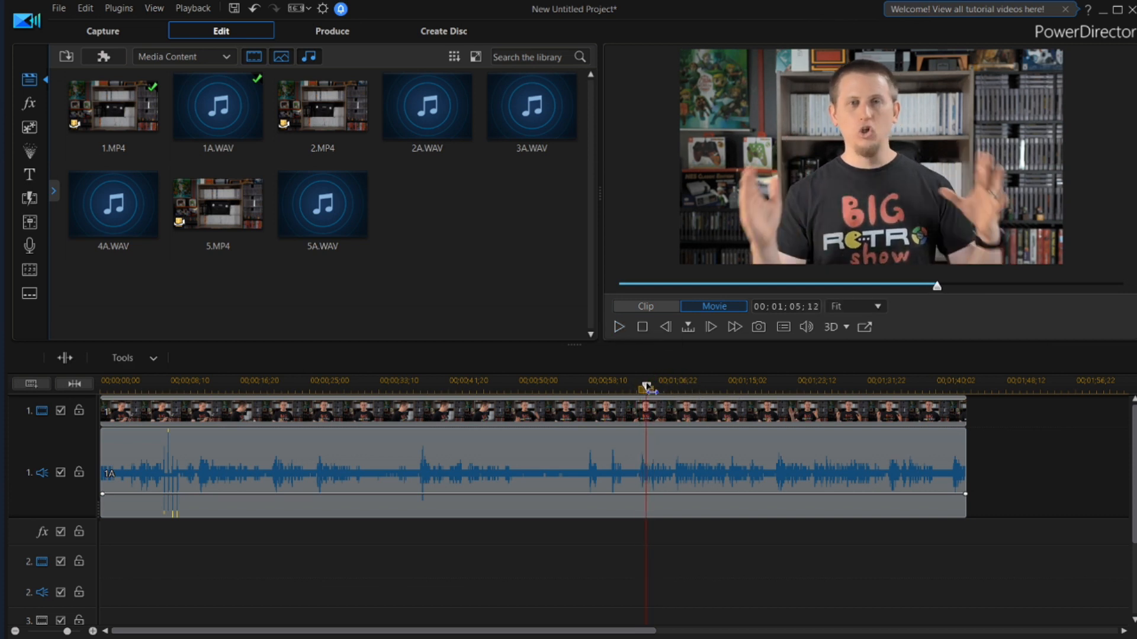
left_click_drag(641, 388, 640, 388)
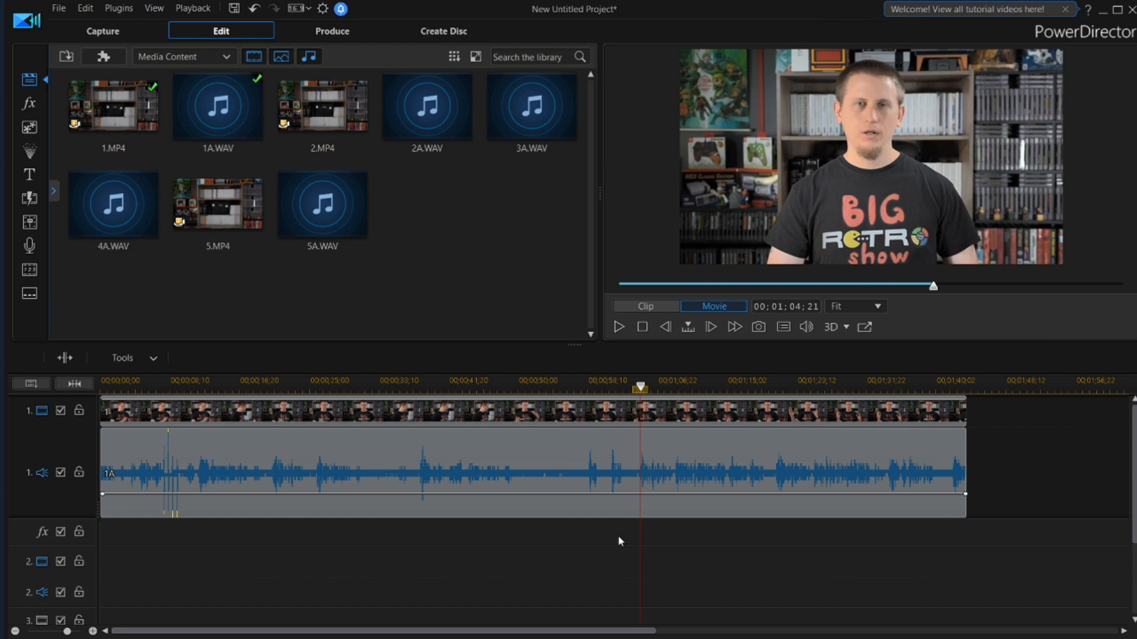
key("ctrl+t")
left_click(567, 440)
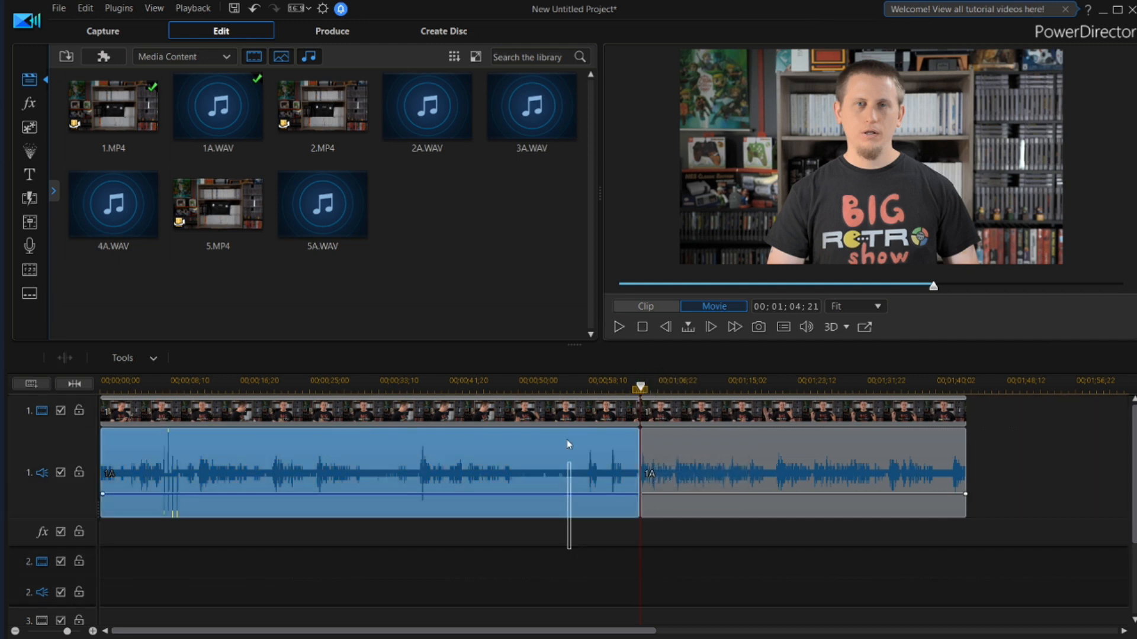
key("Delete")
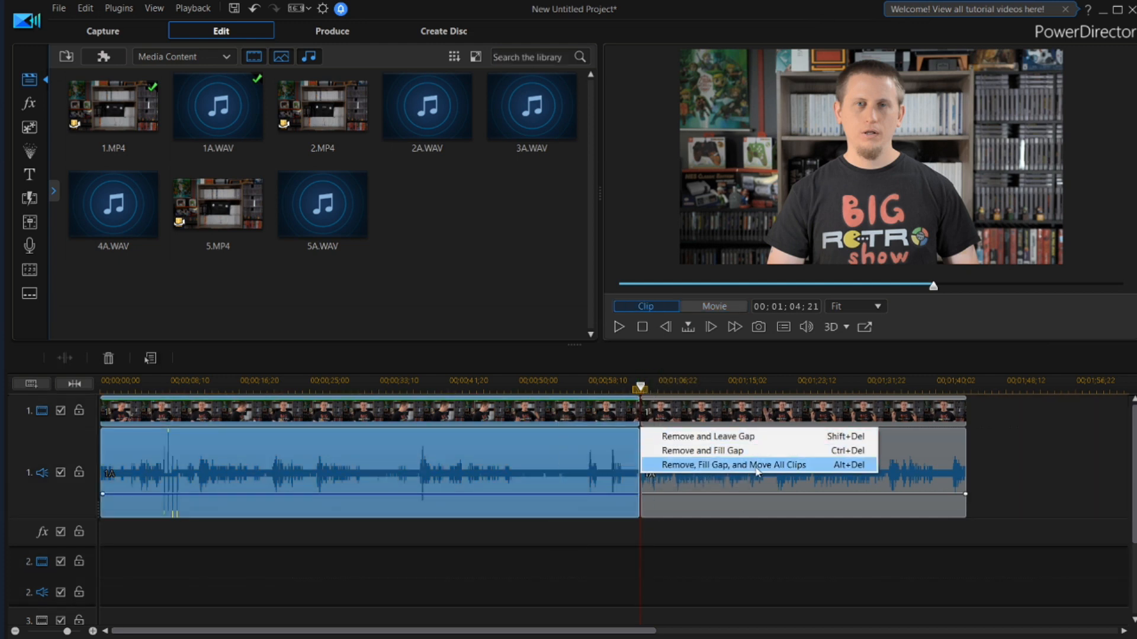
left_click(729, 465)
Play through the shortened clip from its start and split its video and audio at 00;00;10;07
left_click(175, 382)
key("Home")
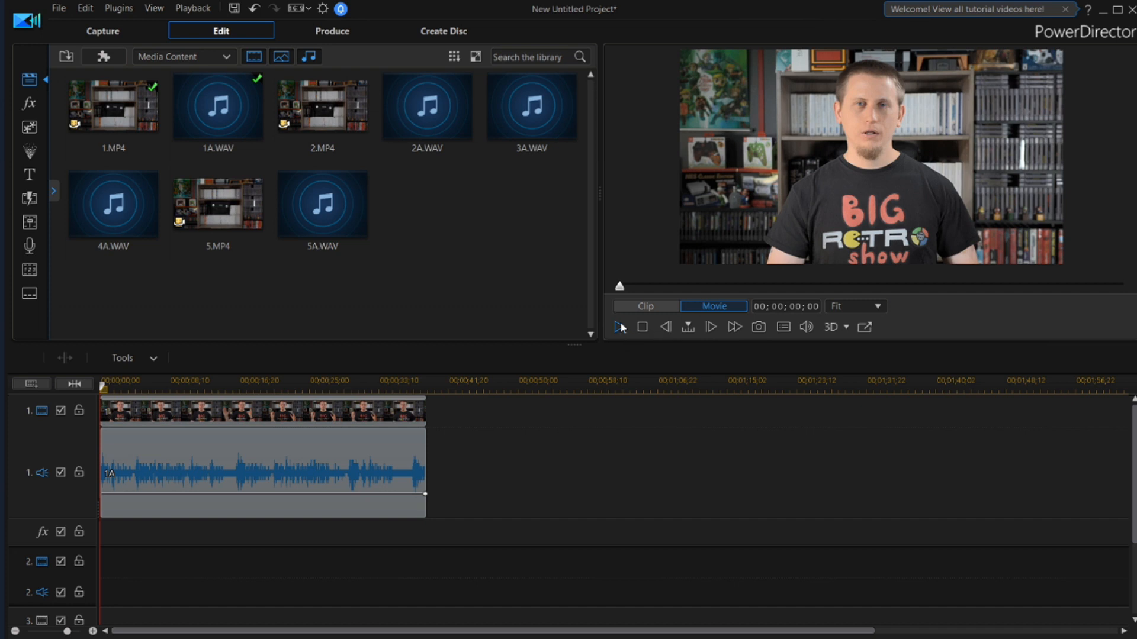
left_click(241, 384)
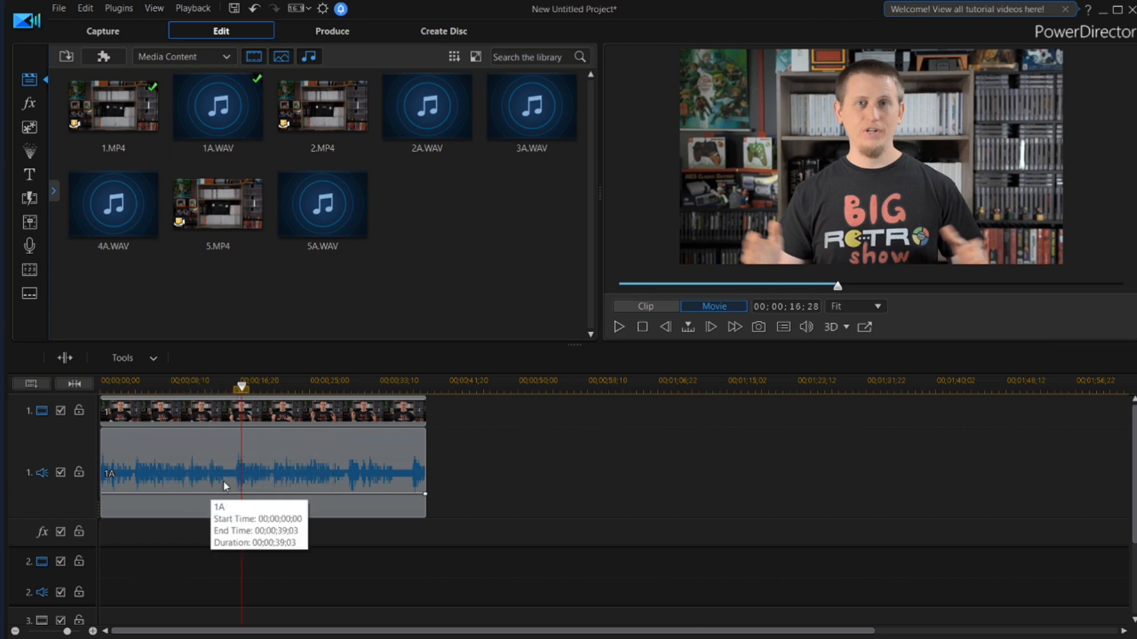
left_click(179, 384)
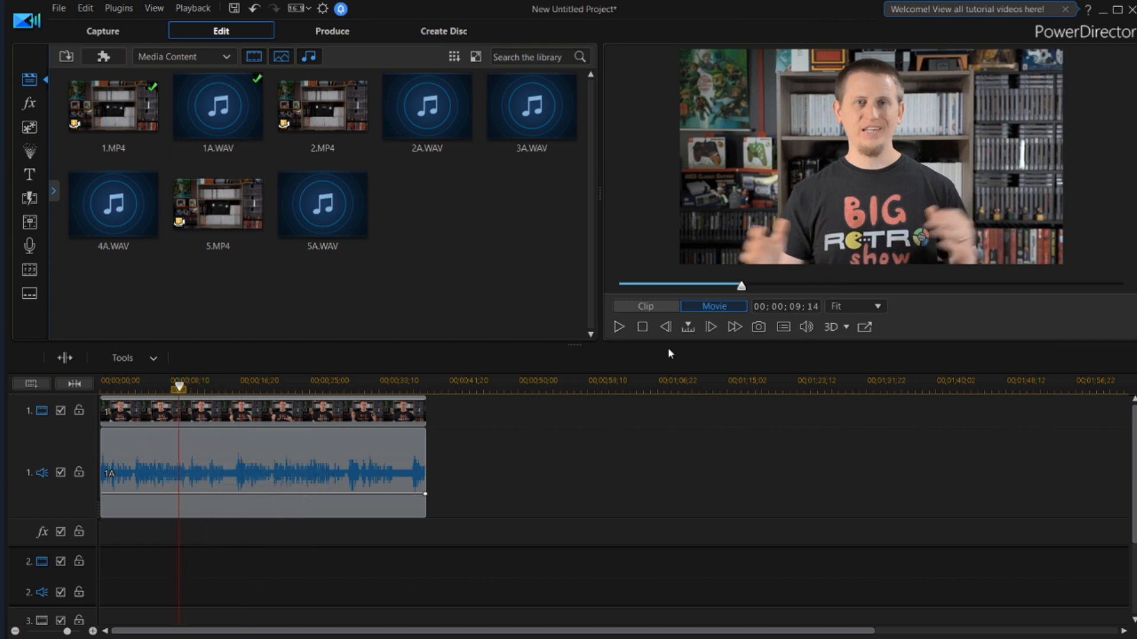
left_click(619, 327)
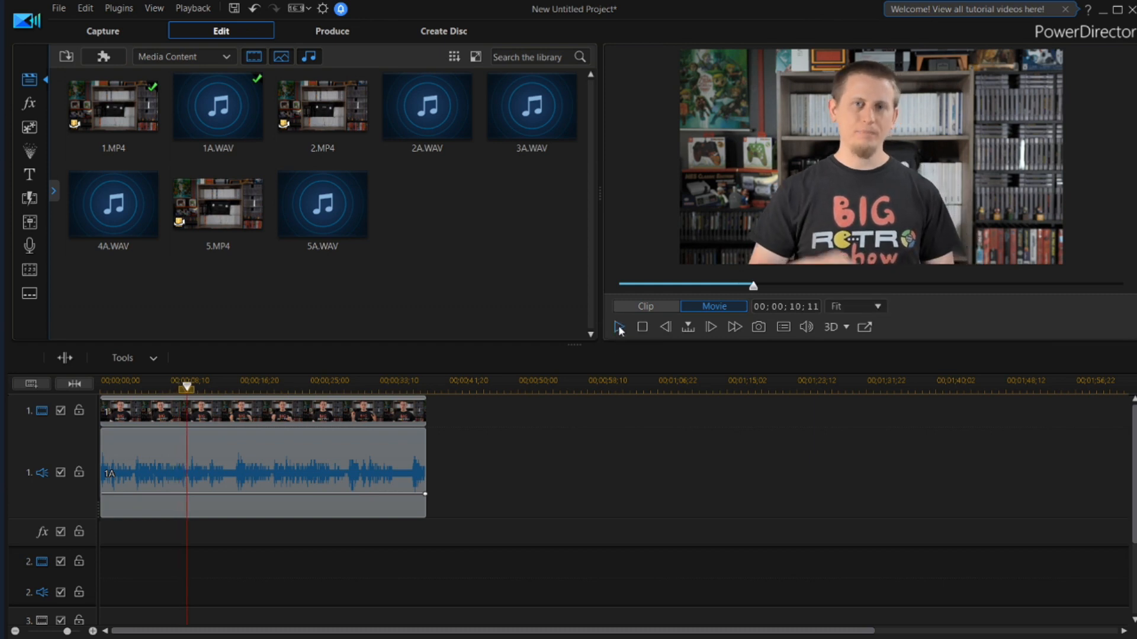
left_click_drag(188, 388, 187, 388)
key("ctrl+t")
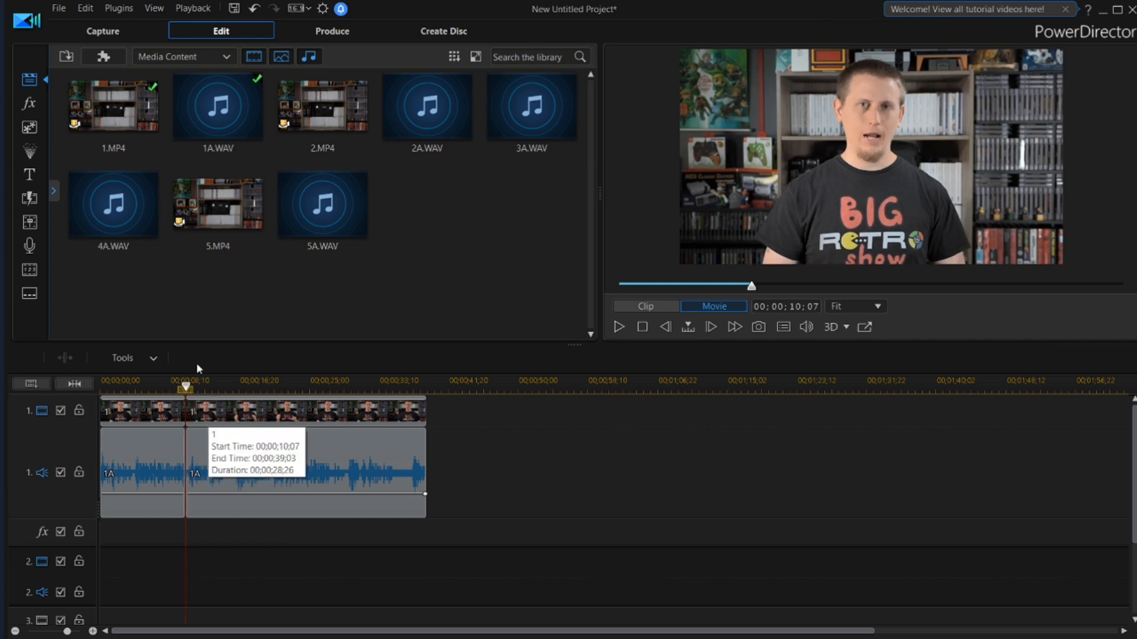
Split both tracks at 00;00;16;06 and remove the section between the two cuts, filling the gap and moving all clips
left_click_drag(186, 388, 235, 387)
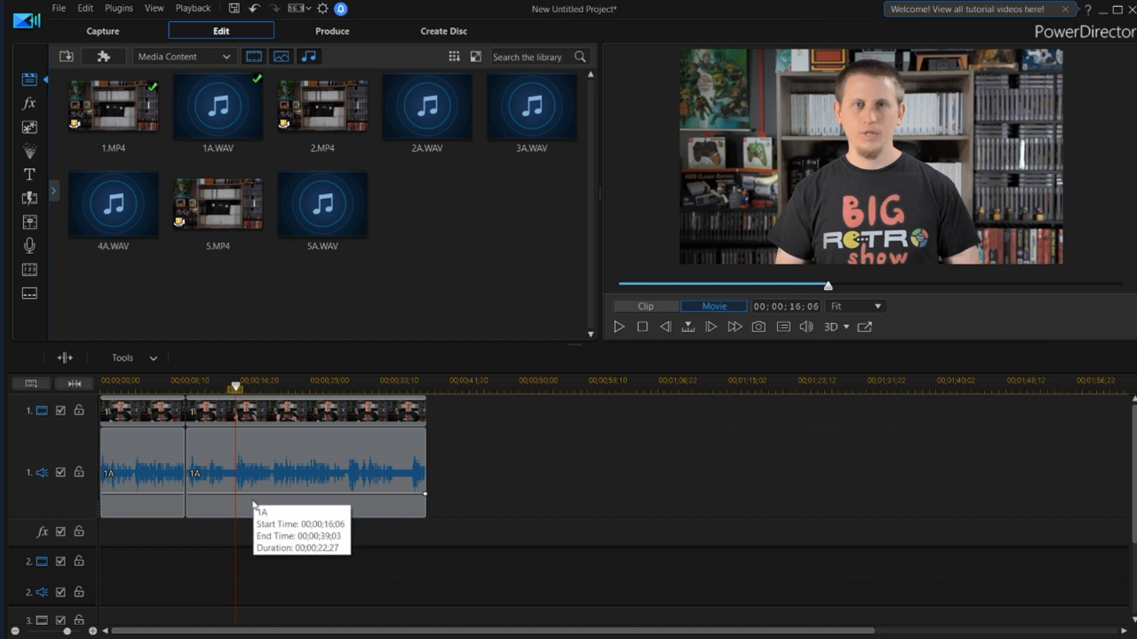
key("ctrl+t")
left_click(198, 432)
left_click_drag(198, 432, 202, 405)
key("Delete")
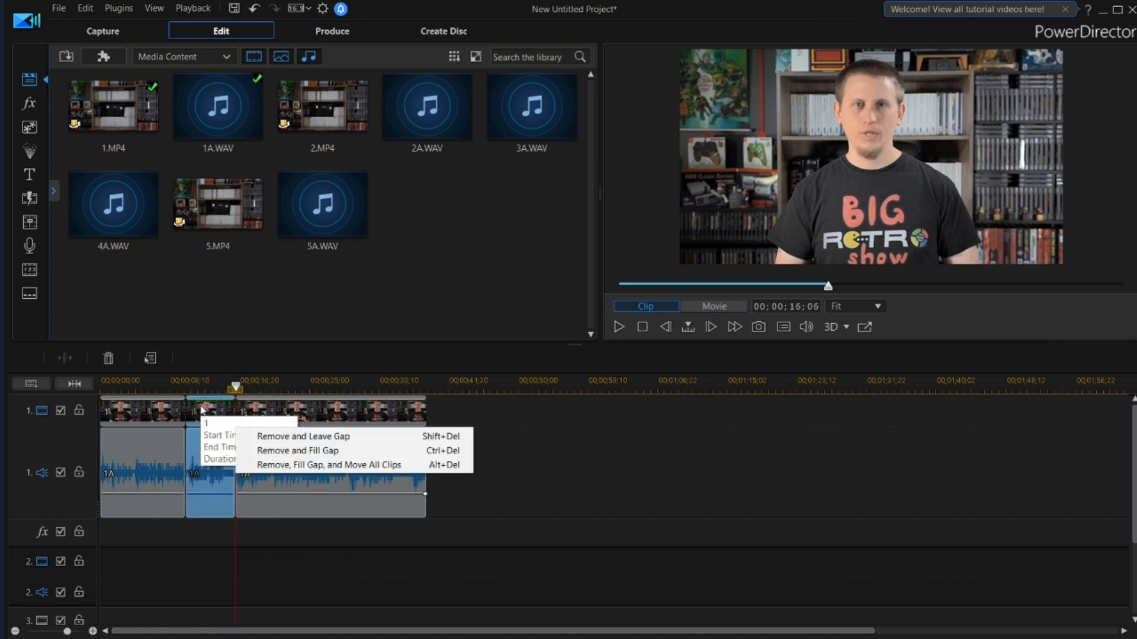
left_click(314, 465)
Play back the transition across the cut at 00;00;10;07 to check how the two segments join
left_click(178, 383)
left_click(619, 326)
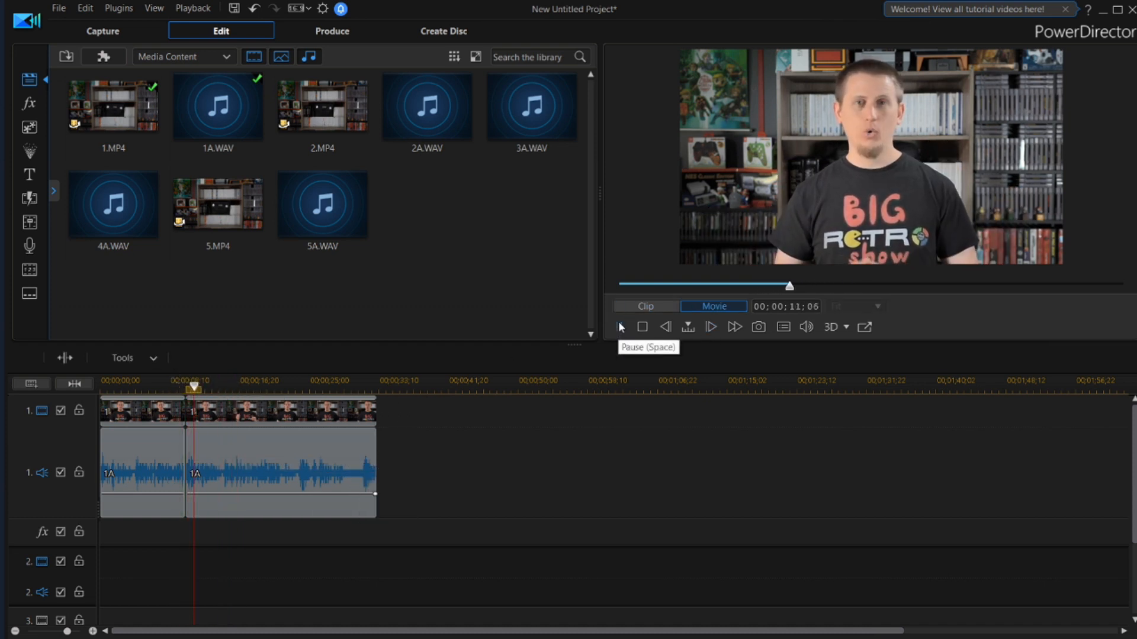
left_click(620, 325)
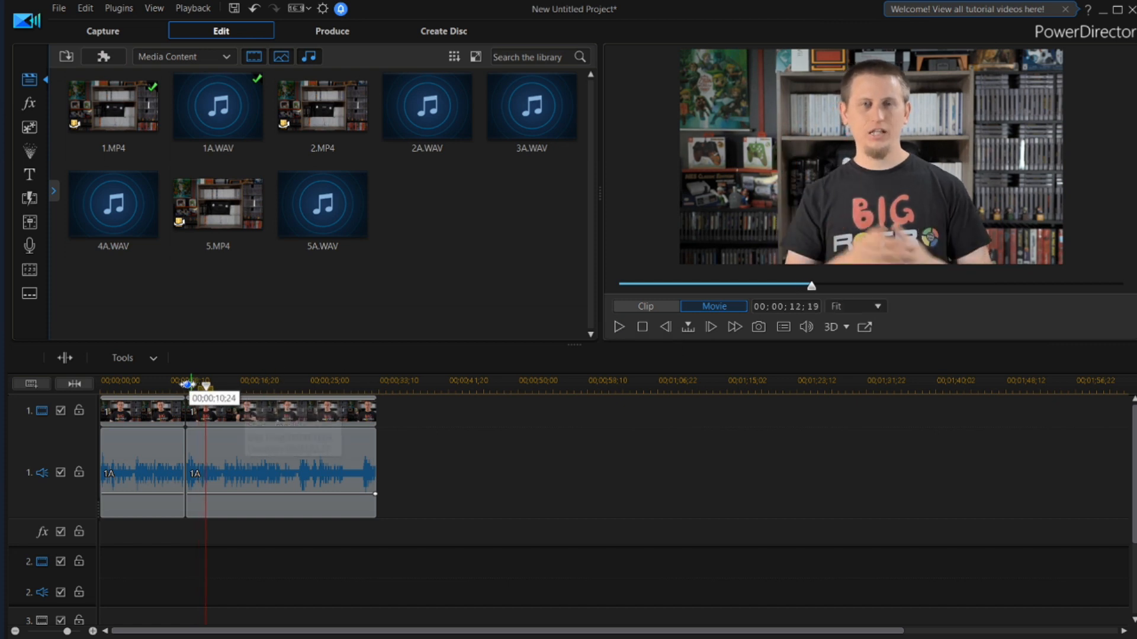
left_click(180, 382)
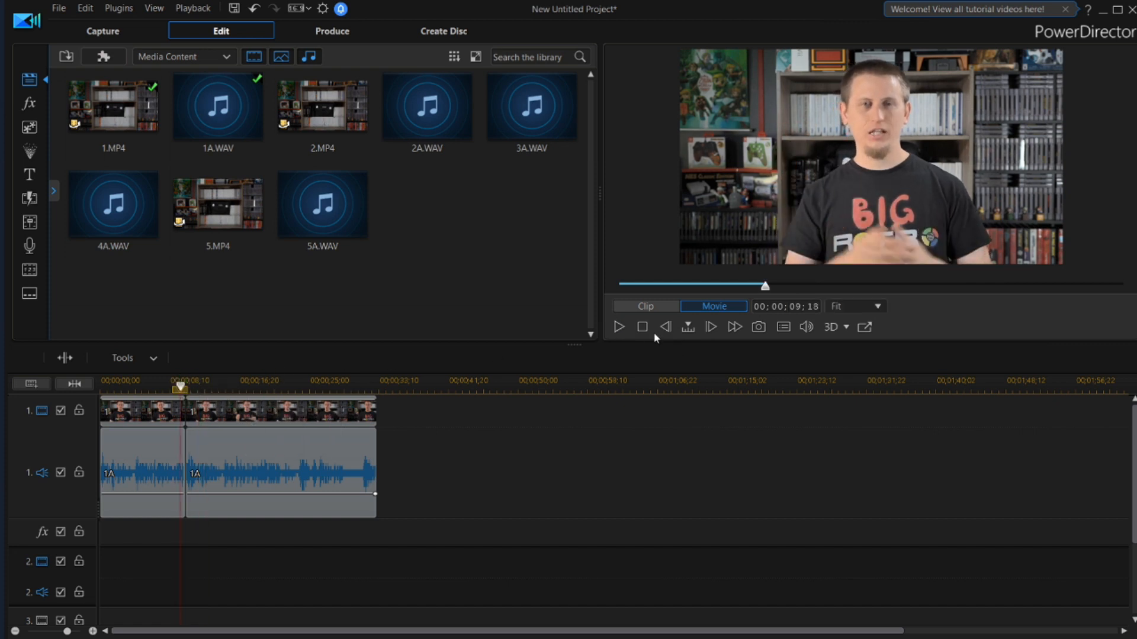
left_click(617, 325)
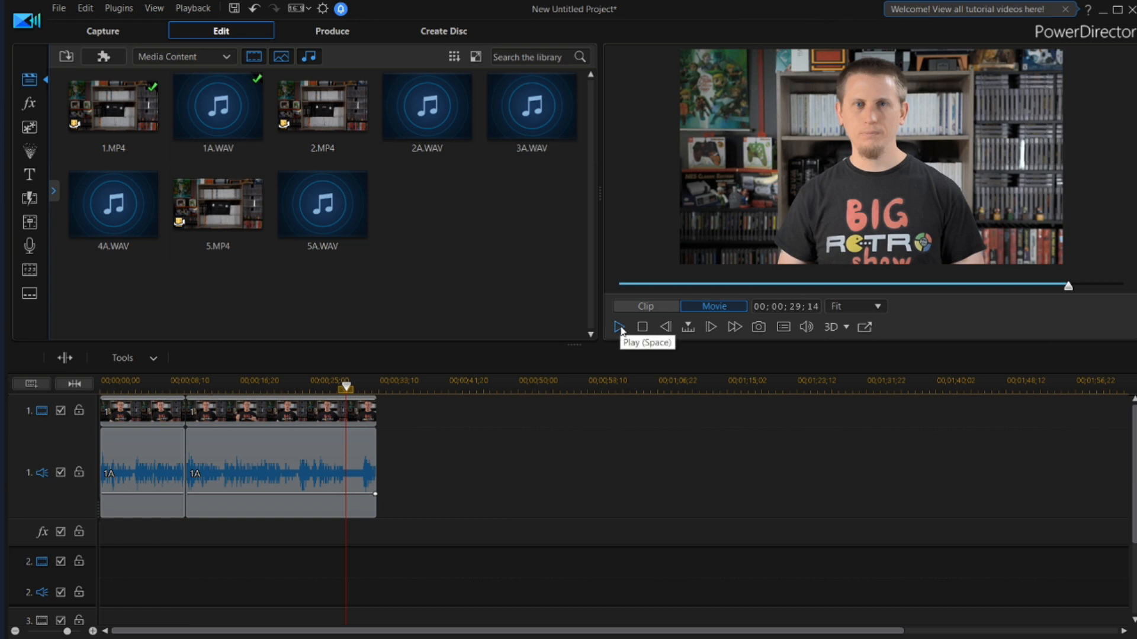
Split the video and 1A audio at 00;00;29;14 and delete the leftover tail from both tracks
left_click(373, 431)
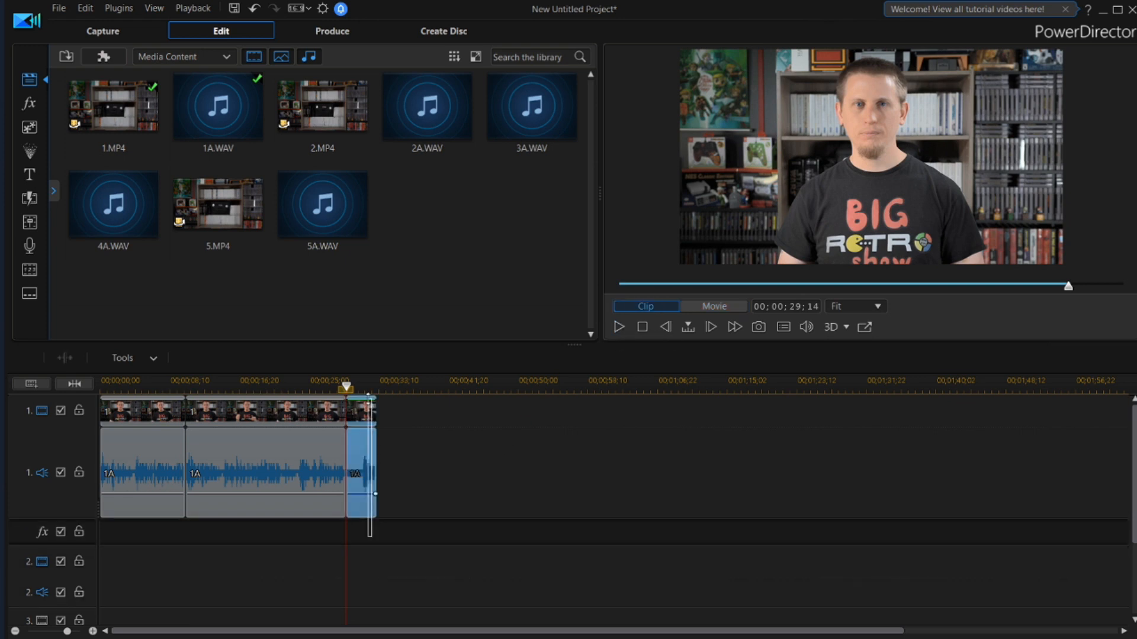
left_click(369, 403)
key("Delete")
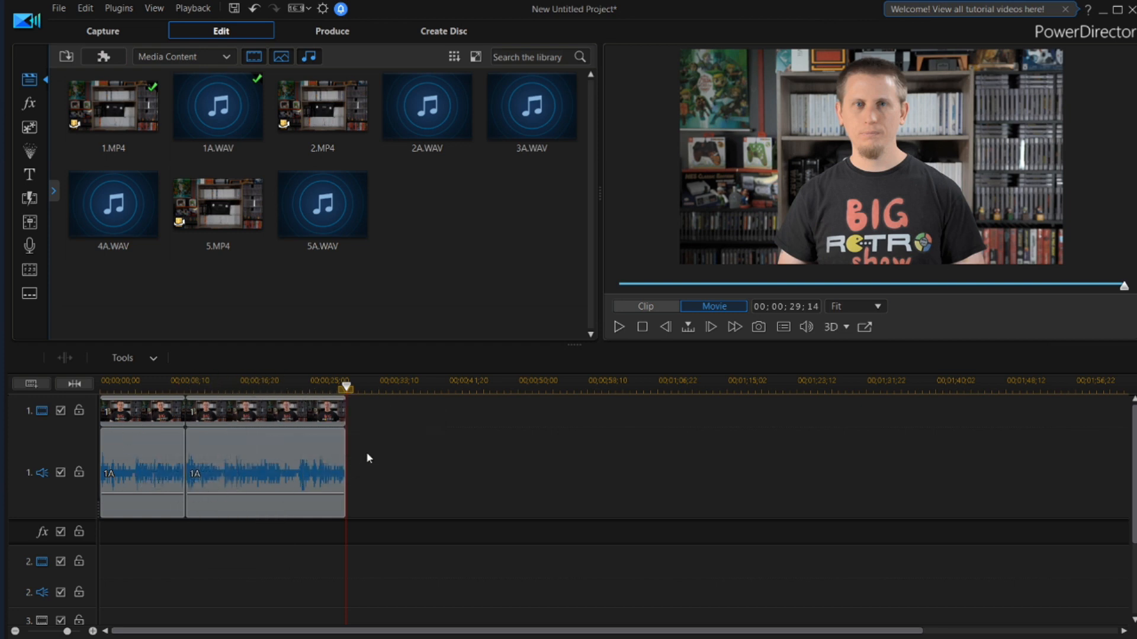
left_click(153, 420)
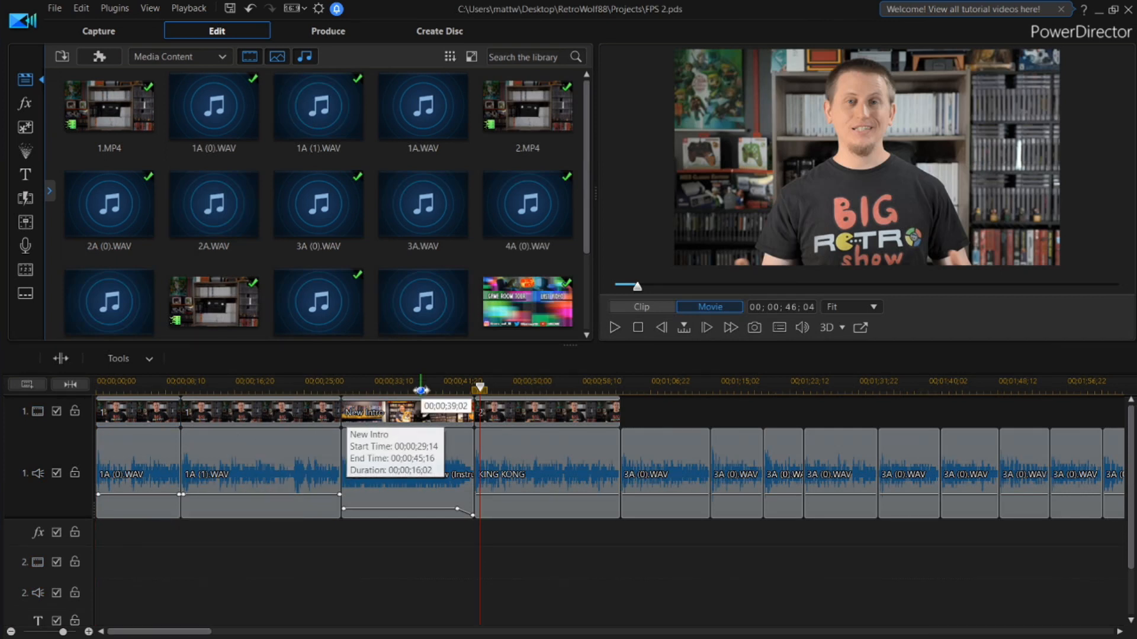
Look through the FPS 2 project's timeline to the end card and back to the KING KONG section and its following voice recordings
left_click_drag(159, 634, 967, 606)
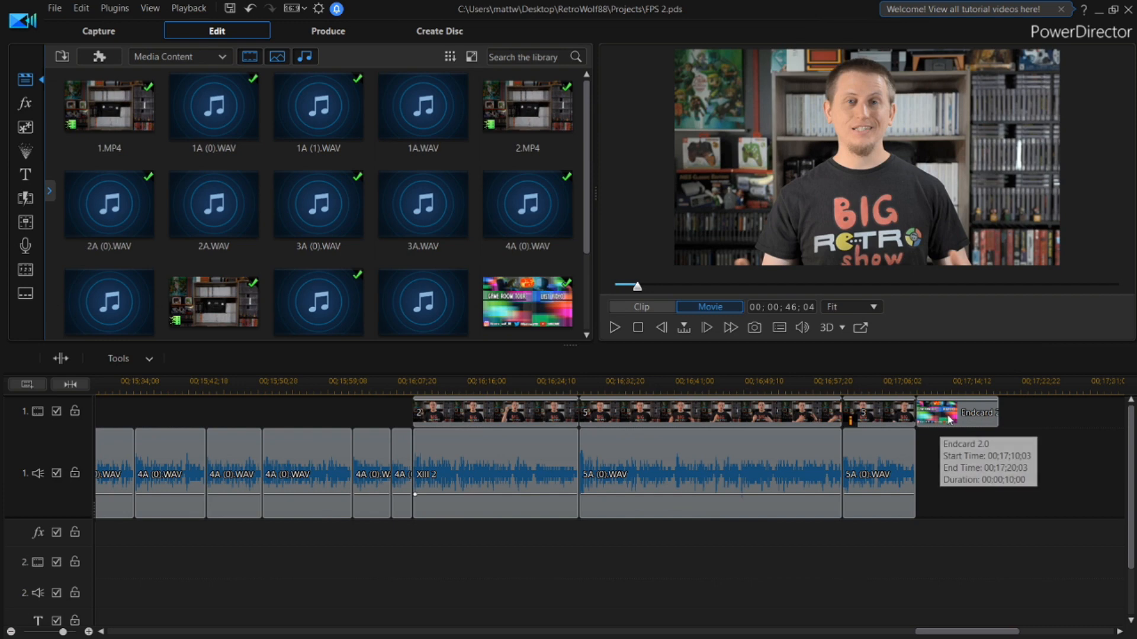
left_click_drag(965, 637, 157, 616)
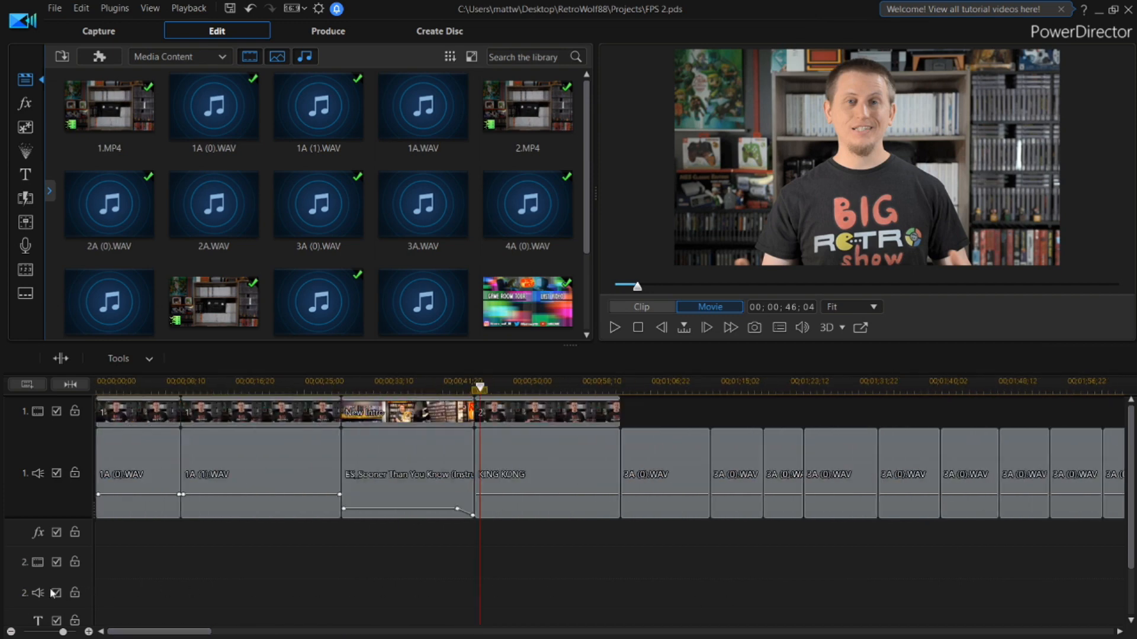
left_click(540, 390)
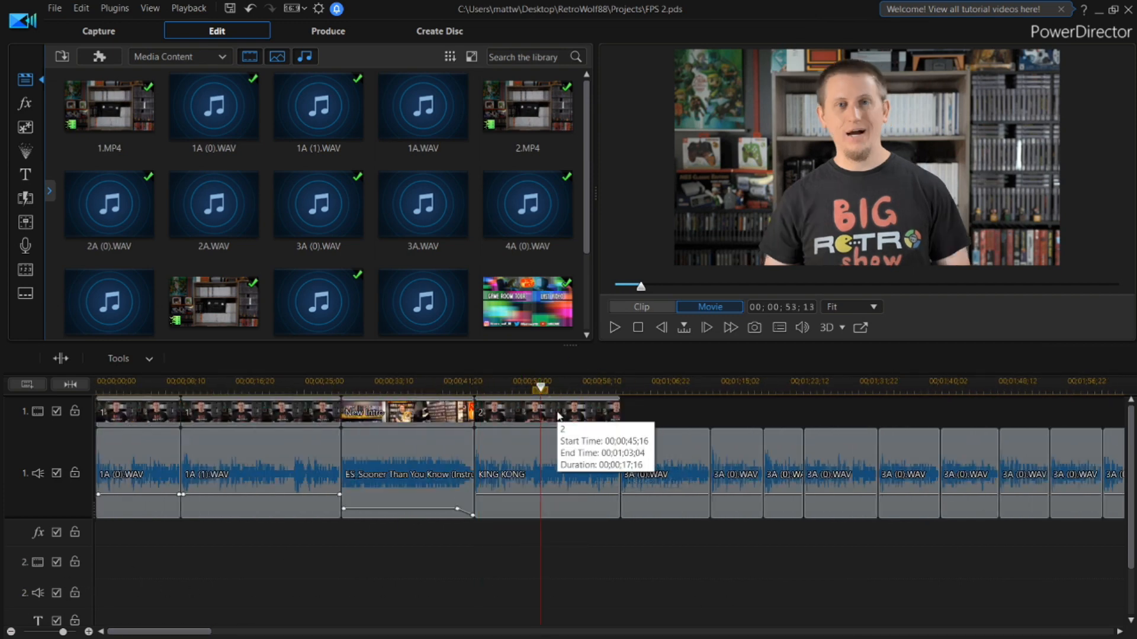
left_click_drag(187, 631, 227, 622)
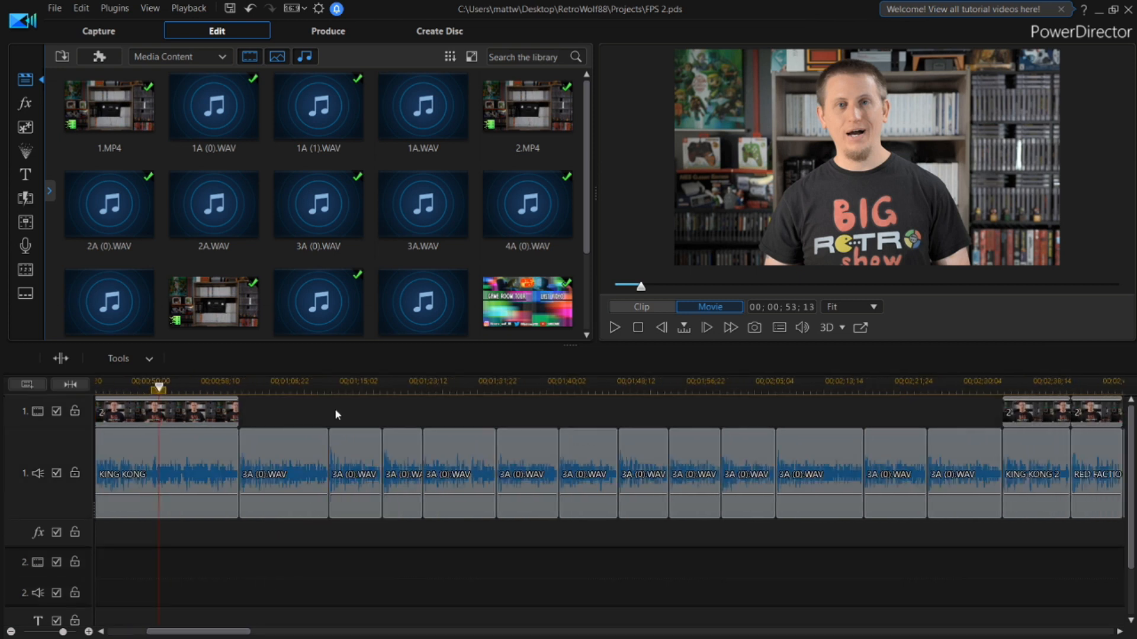
Examine the empty video-track gaps above the voice recordings, from the KING KONG section through TIMESPLITTERS and TUROK, and back to RED FACTION
left_click(835, 407)
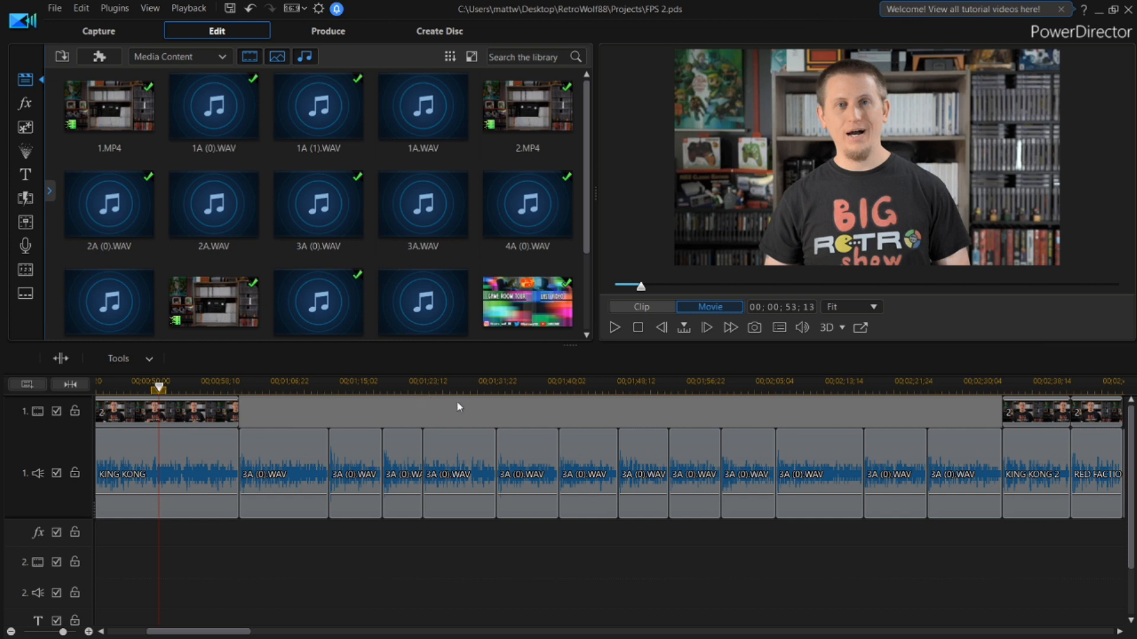
left_click_drag(216, 632, 220, 622)
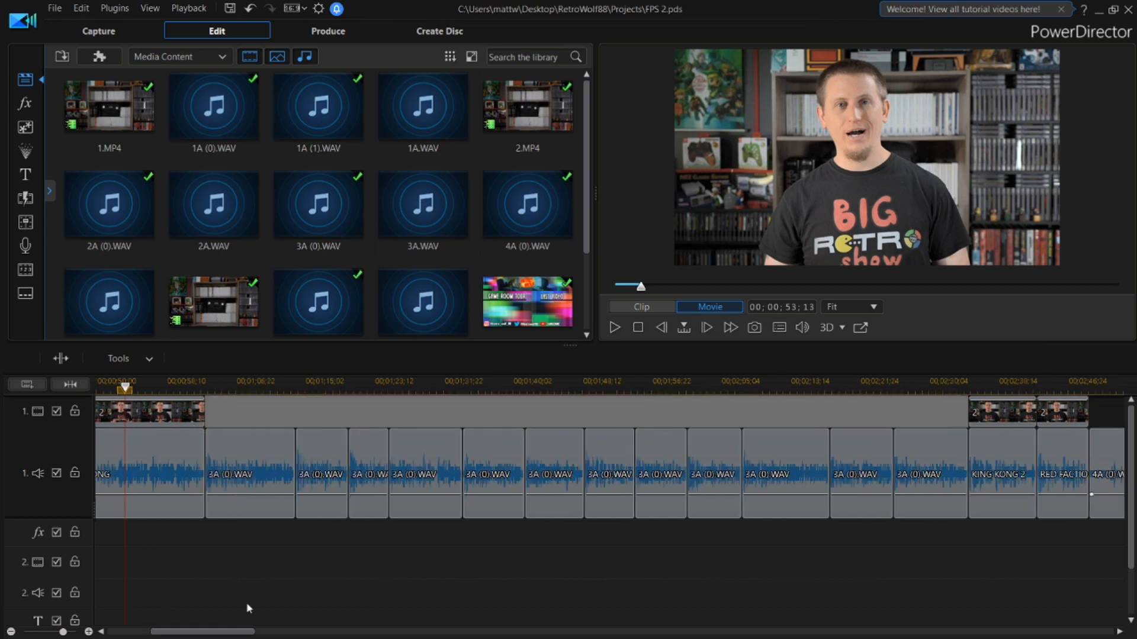
left_click(292, 579)
left_click(267, 415)
left_click_drag(202, 630, 318, 581)
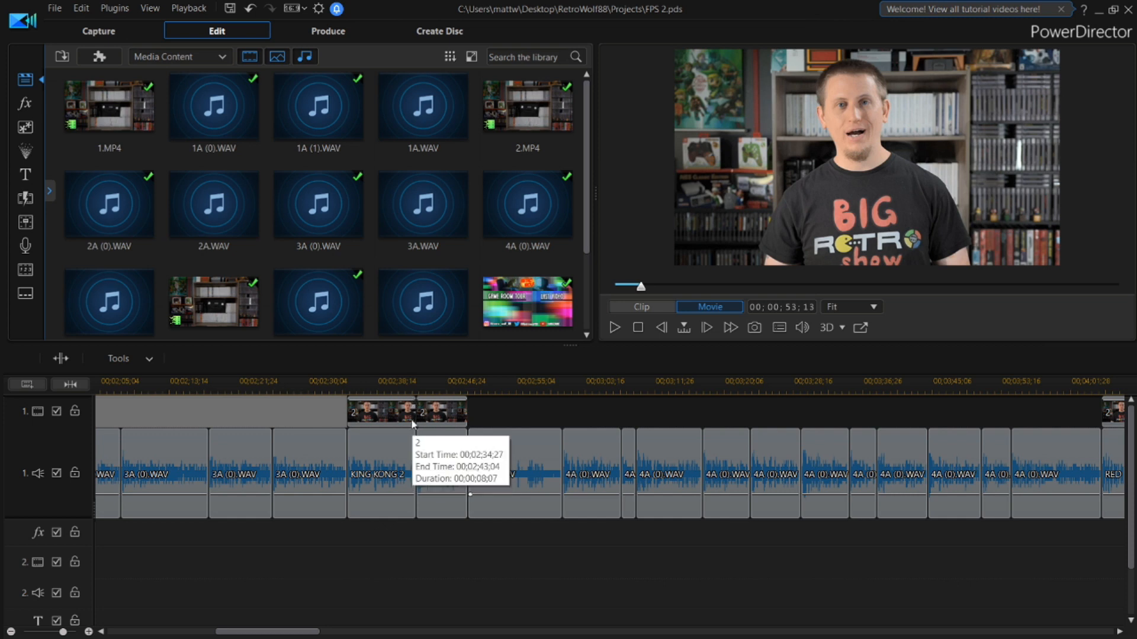
left_click_drag(285, 636, 820, 612)
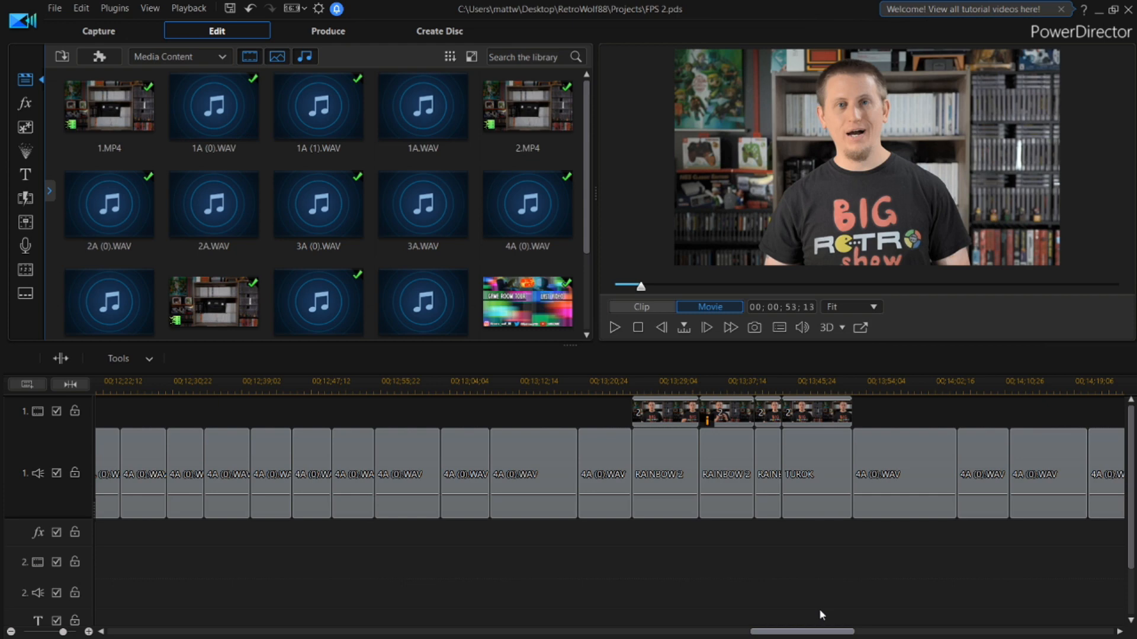
left_click_drag(820, 611, 652, 570)
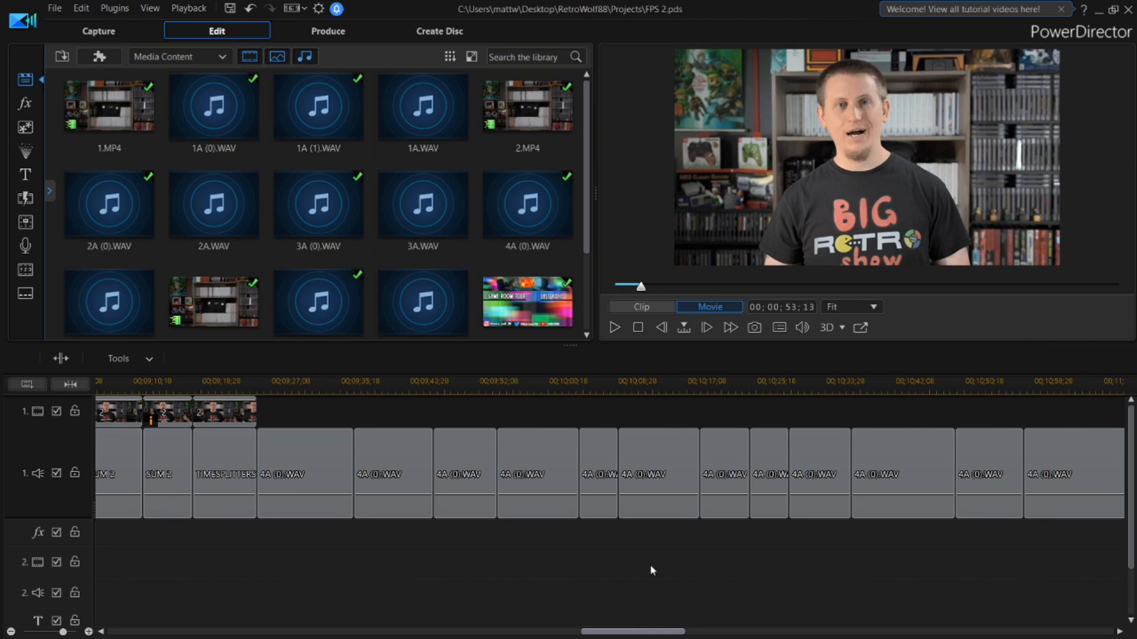
left_click_drag(652, 570, 64, 527)
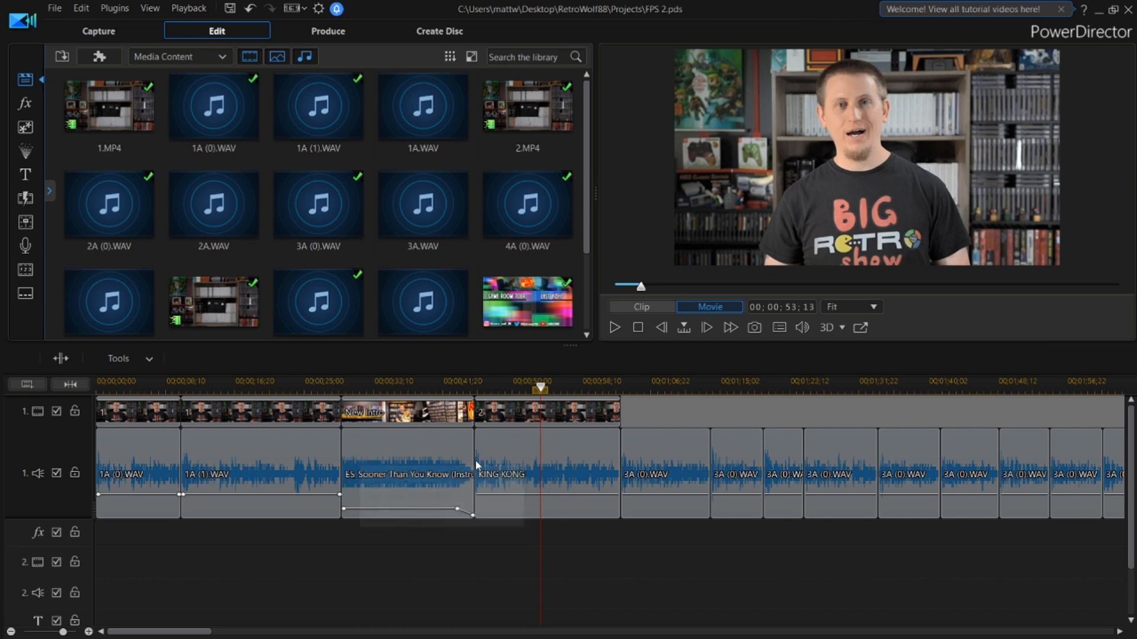
left_click_drag(163, 632, 282, 586)
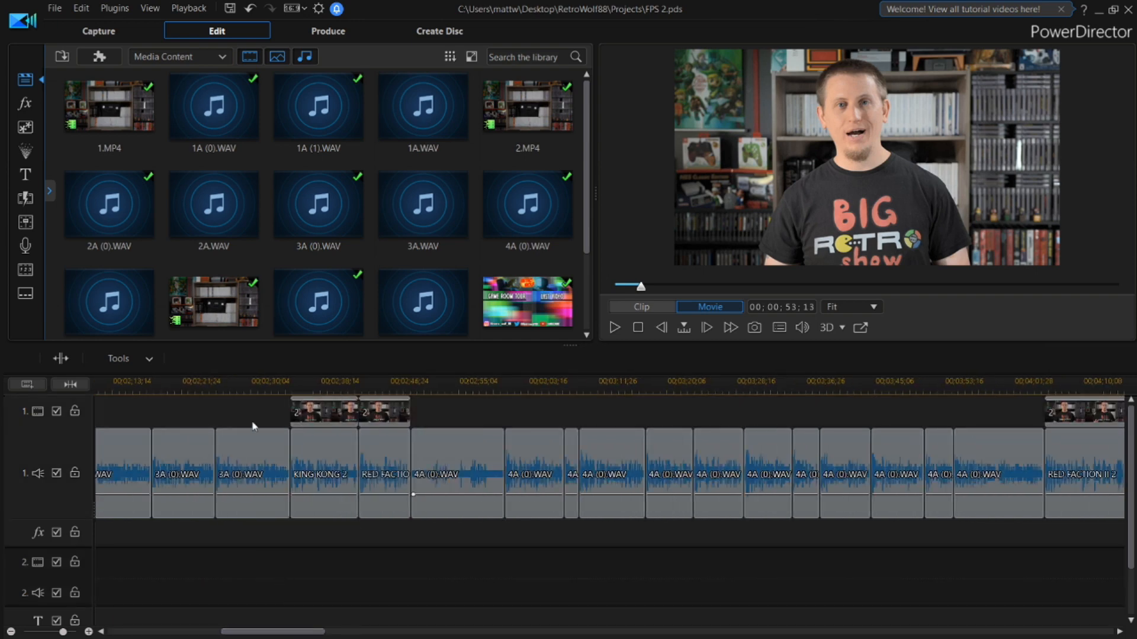